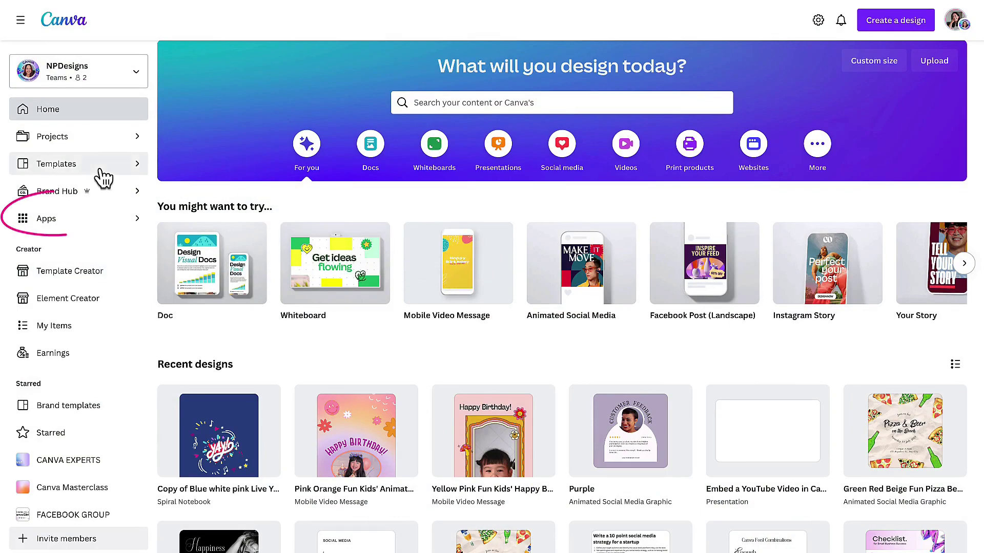
Show every Design essentials app, including YouTube, Pexels and Giphy, from the Apps page.
click(51, 224)
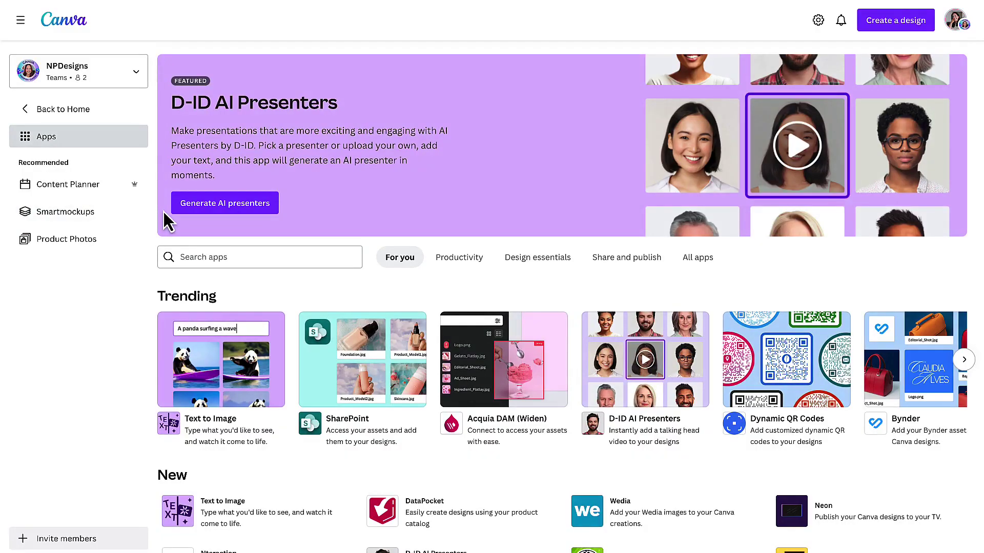
scroll(164, 211, down, 4)
scroll(164, 211, down, 2)
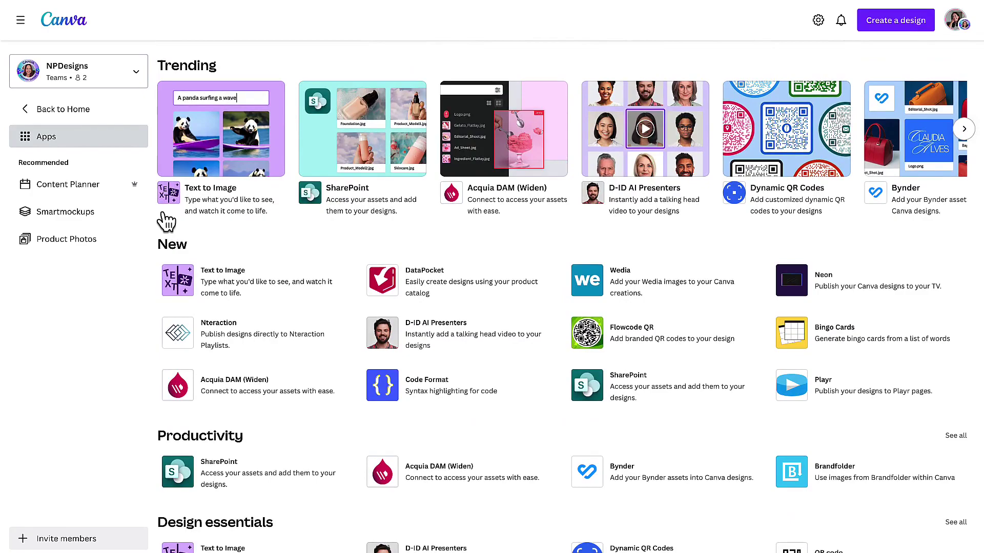
scroll(166, 221, down, 3)
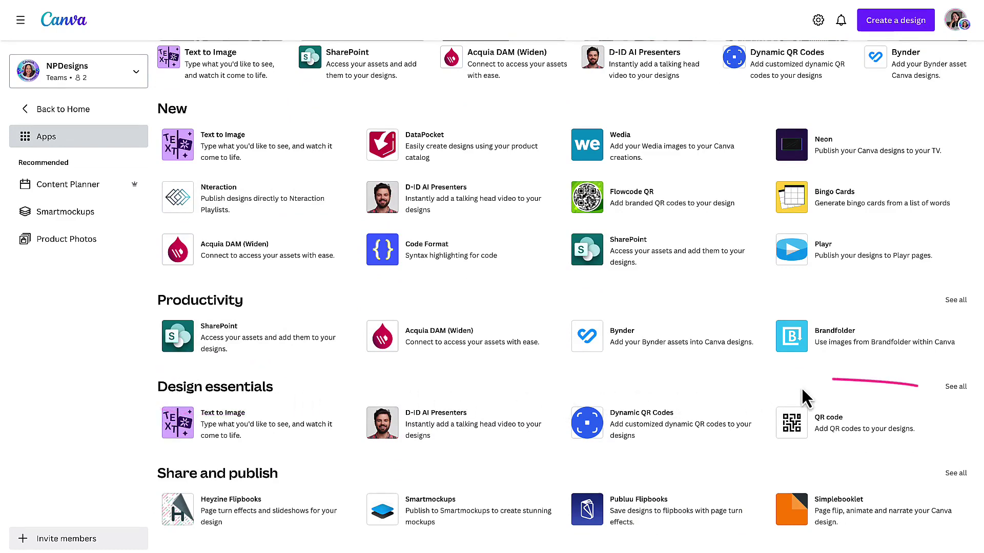
click(952, 390)
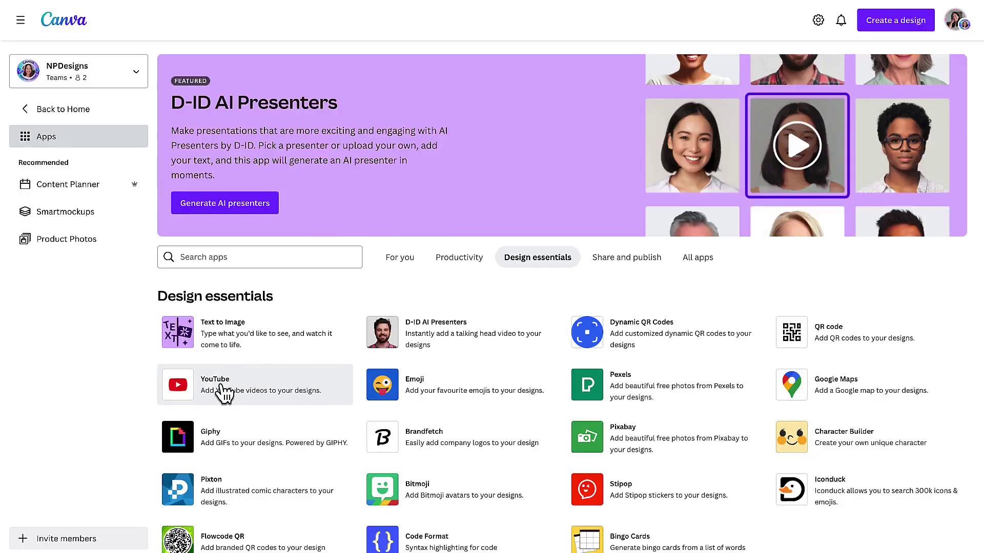
Use the YouTube app in a new blank Presentation (16:9) design.
click(223, 387)
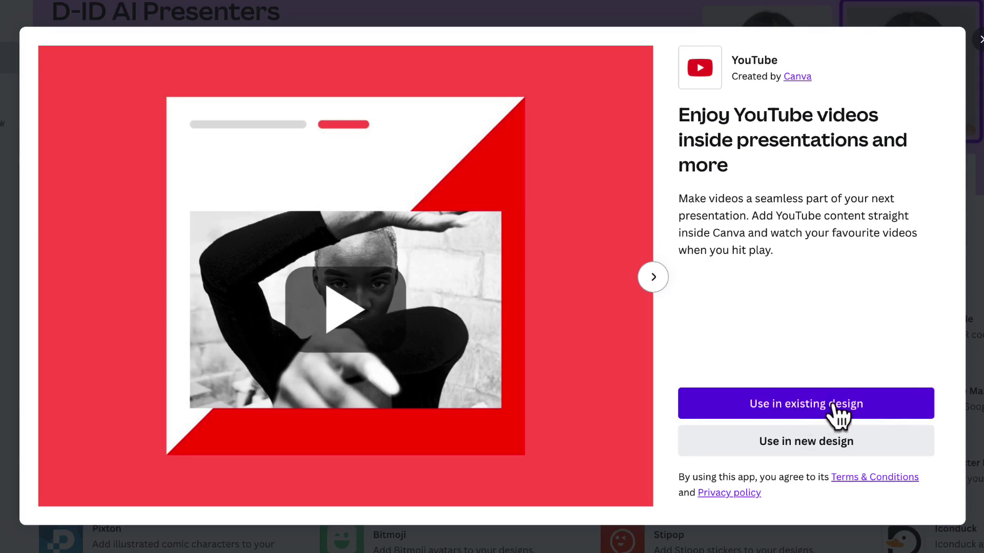
click(803, 407)
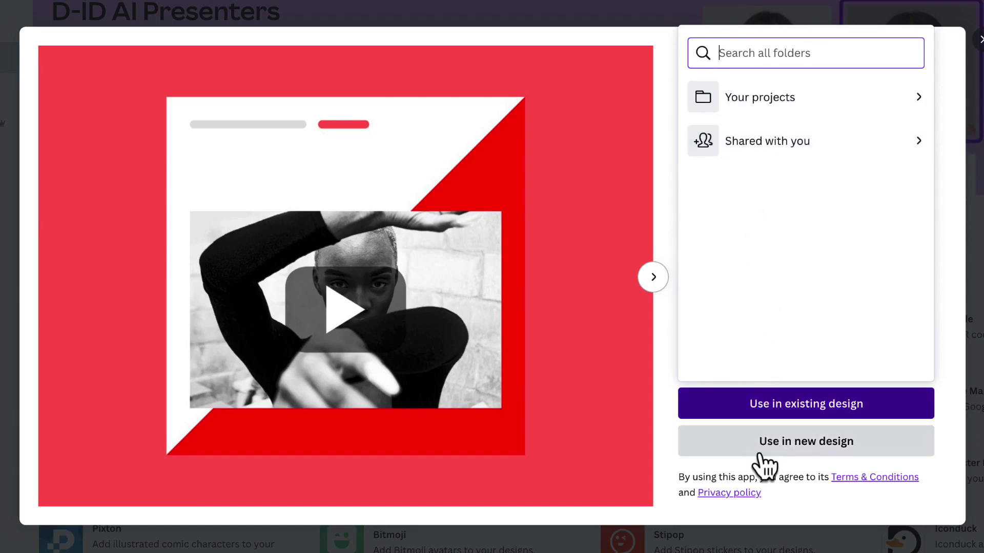
click(811, 447)
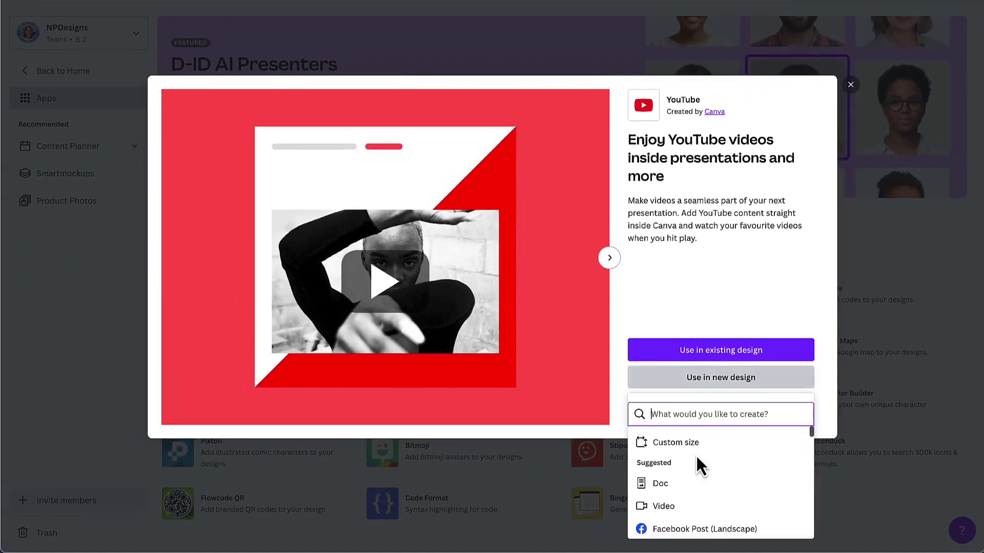
scroll(696, 457, down, 3)
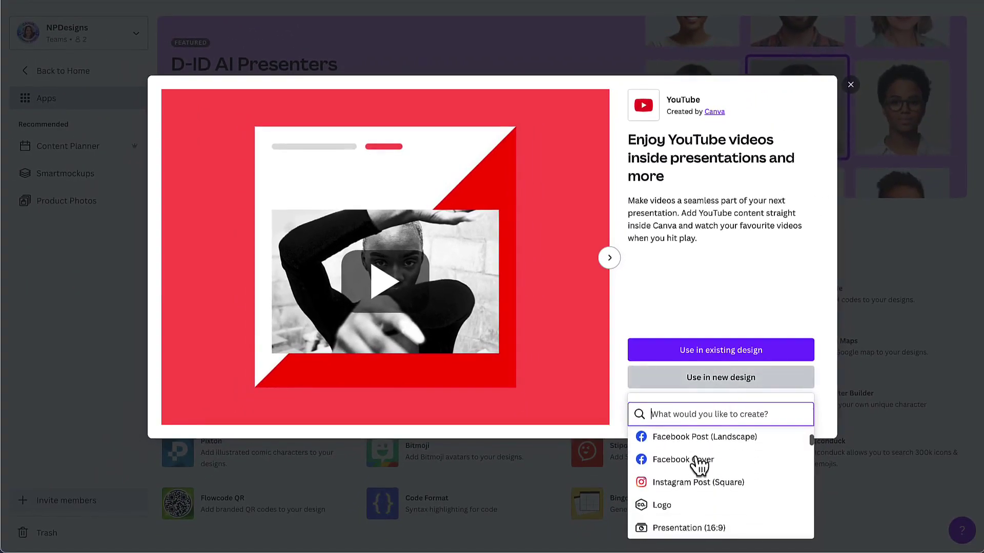
scroll(700, 465, down, 2)
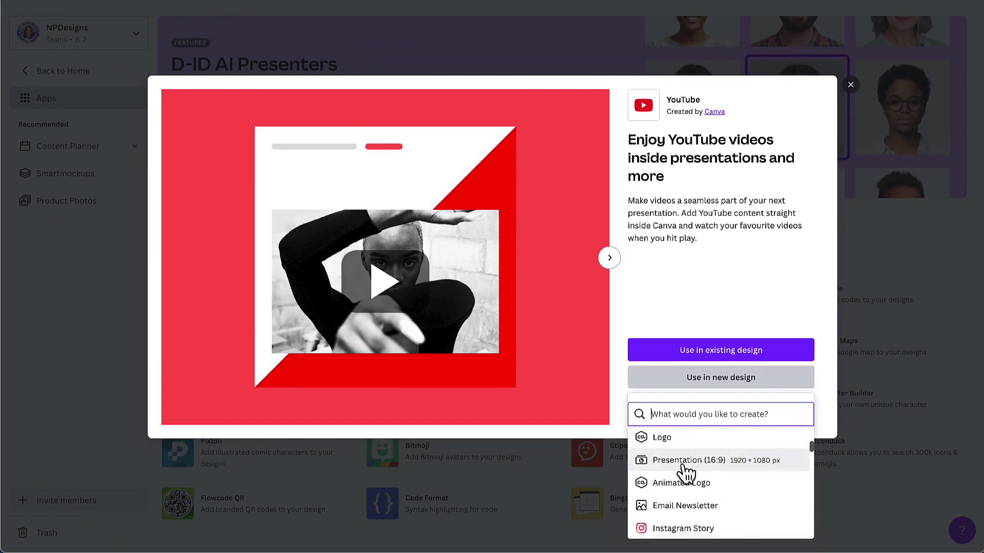
click(644, 463)
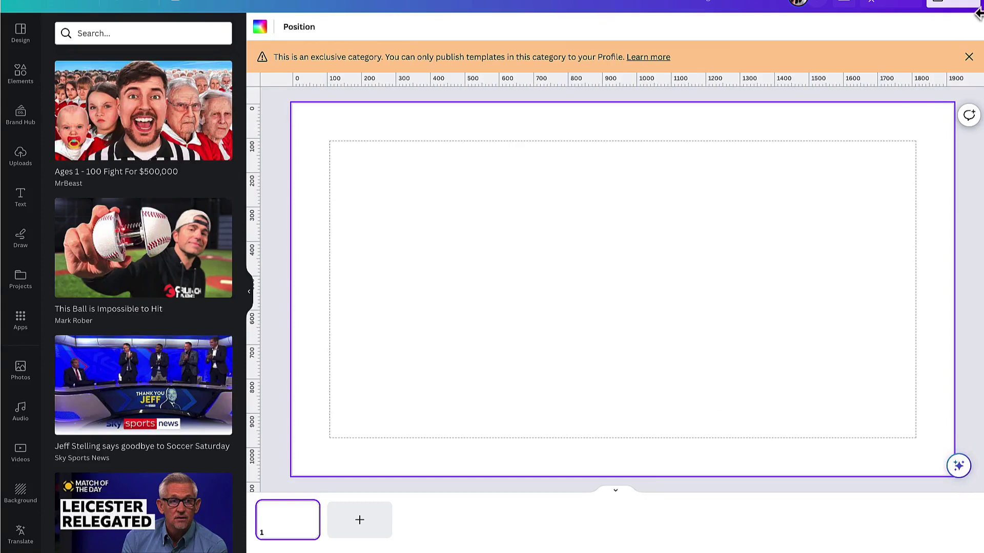
Close the orange exclusive-category banner and browse the YouTube panel's video thumbnails.
click(968, 57)
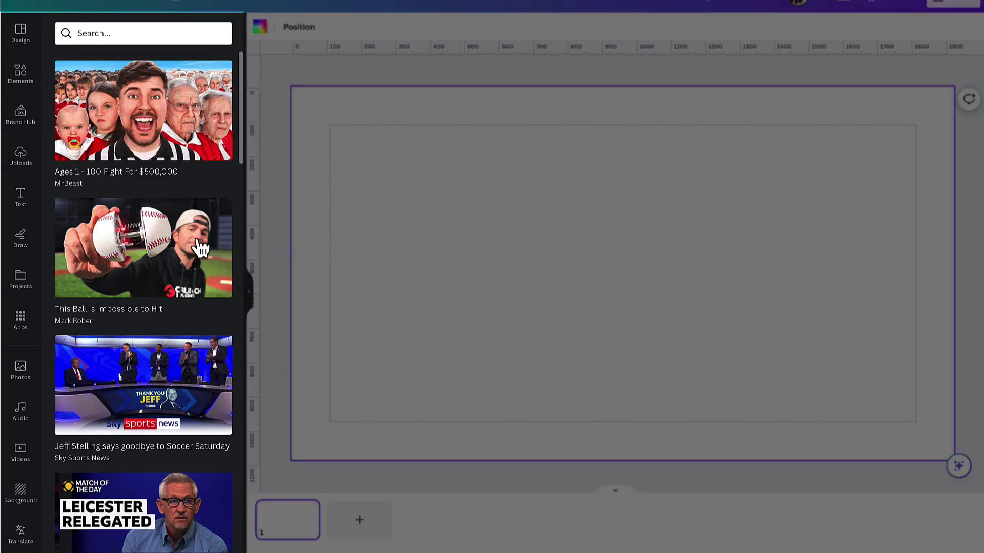
scroll(201, 248, down, 5)
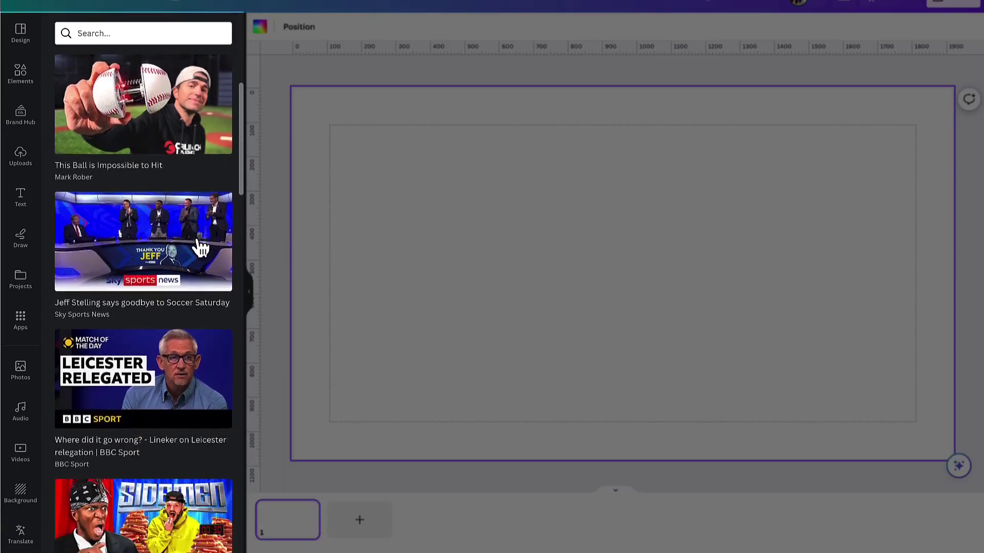
scroll(201, 249, down, 5)
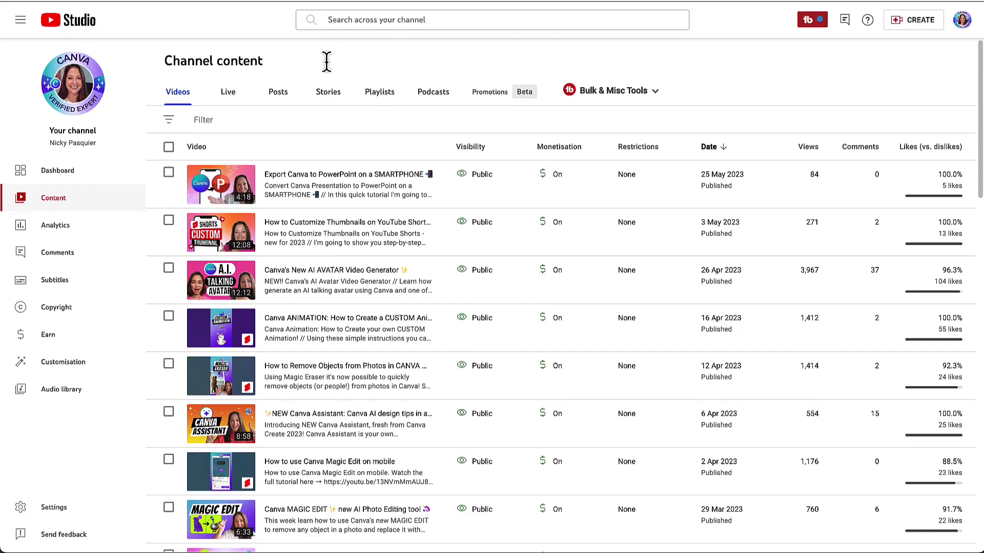
Copy the video link of 'Export Canva to PowerPoint on a SMARTPHONE' from its Details page.
mouse_move(294, 174)
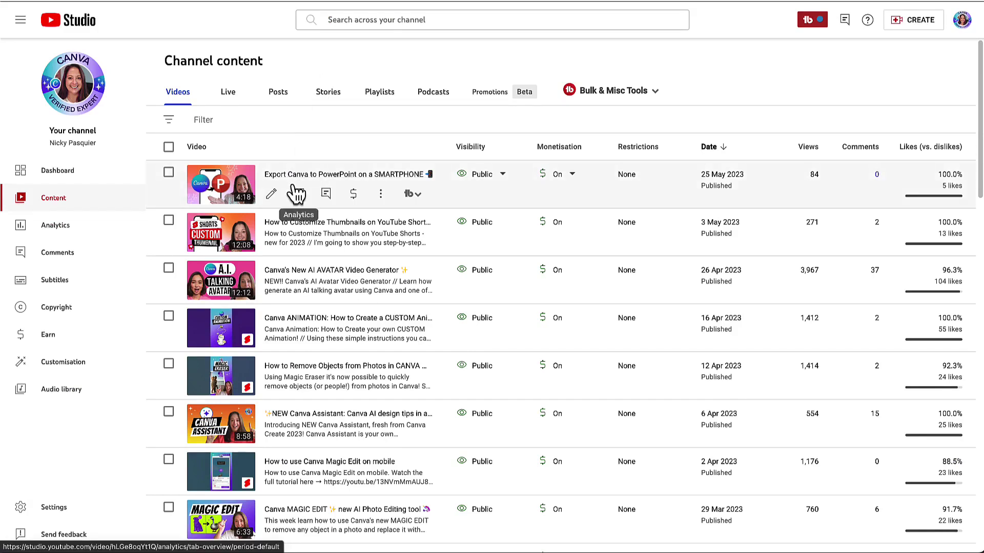
click(271, 195)
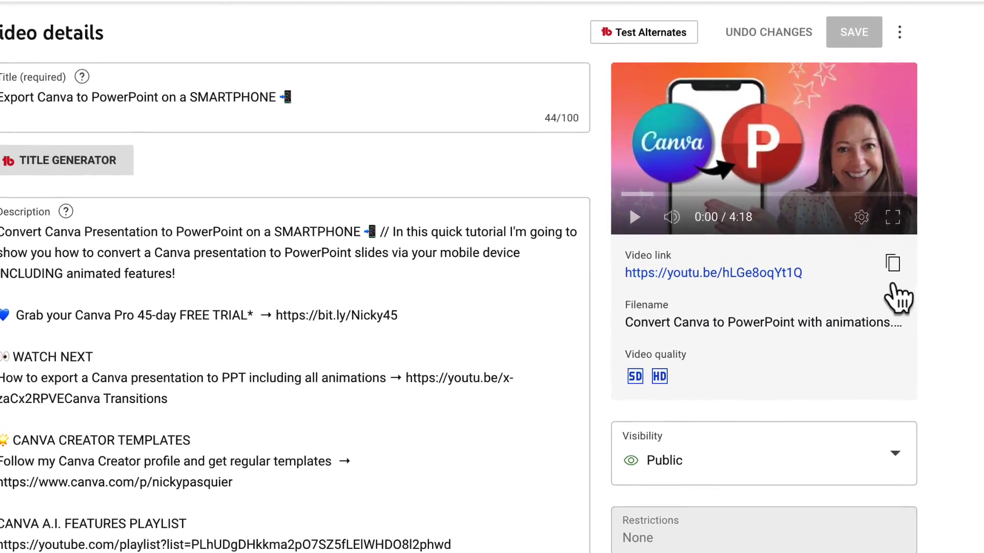
click(892, 263)
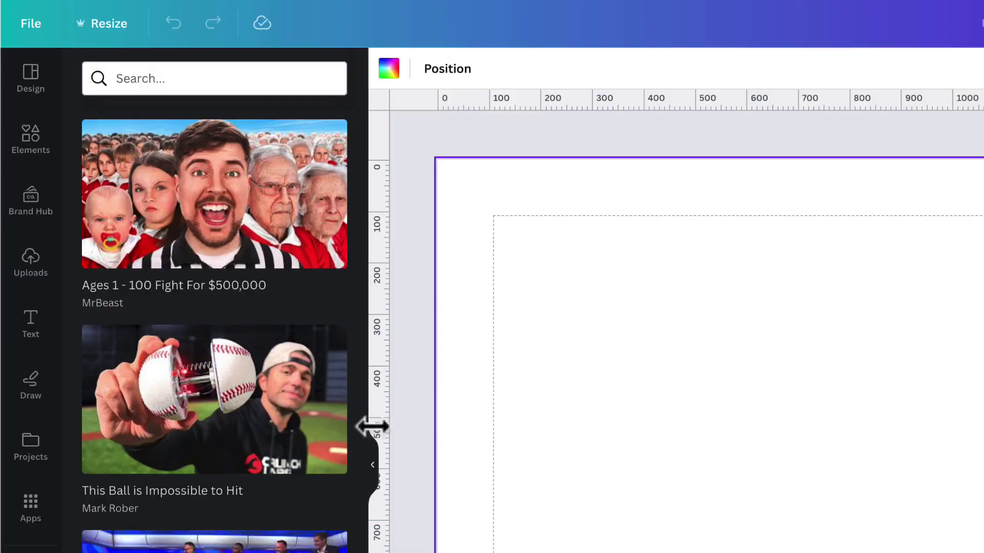
Search the YouTube panel with the pasted video URL and add the result to the slide.
click(136, 80)
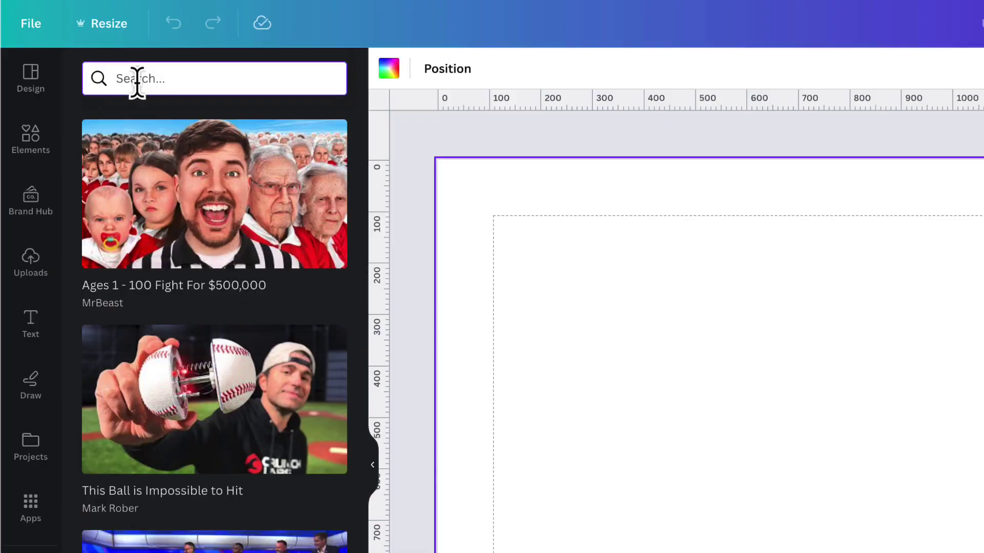
key(ctrl+v)
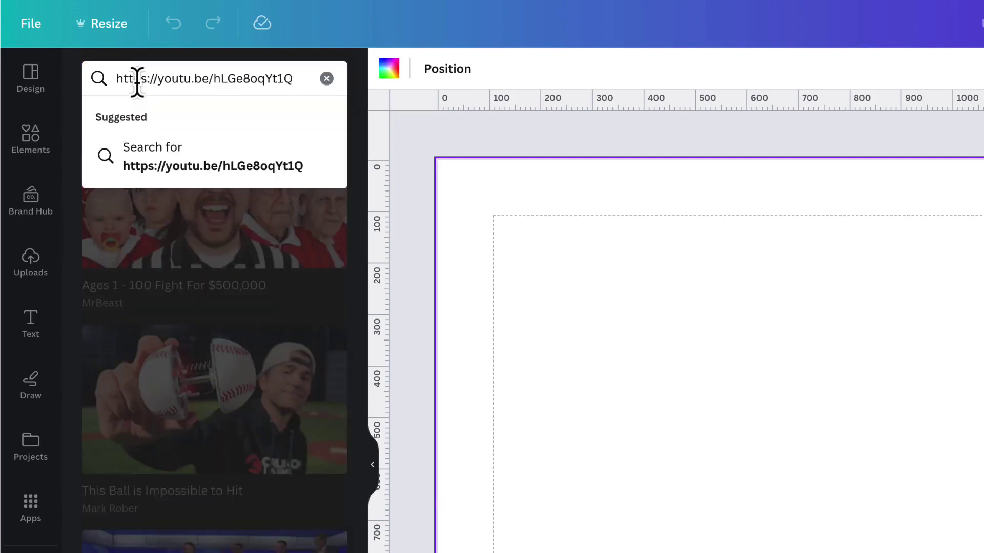
key(Return)
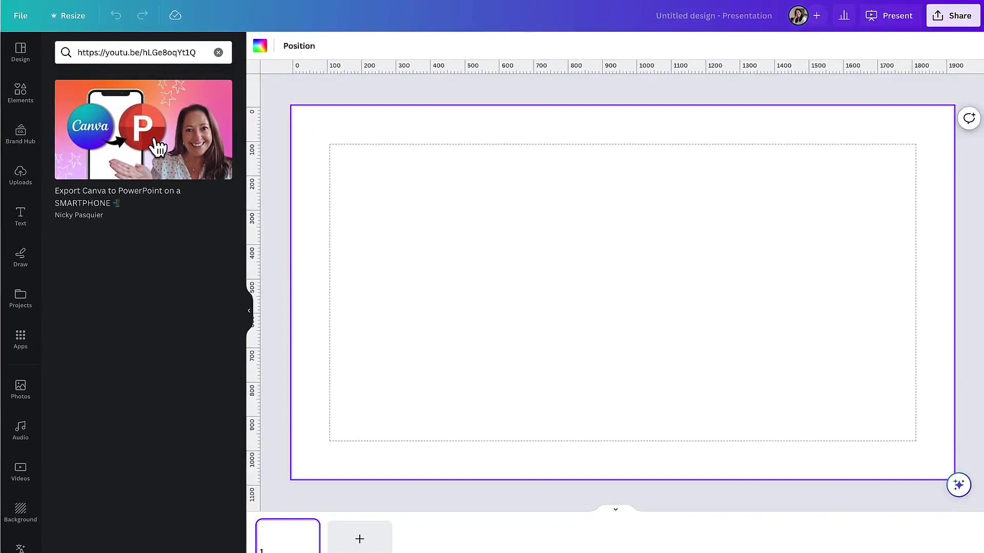
click(158, 147)
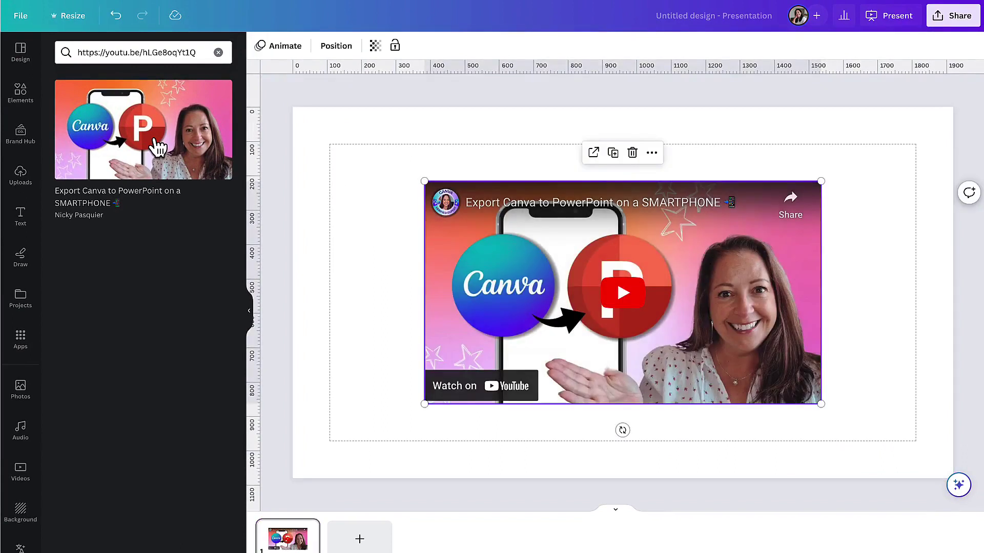
Reposition the embedded video and enlarge it across the slide with its corner handles.
click(390, 277)
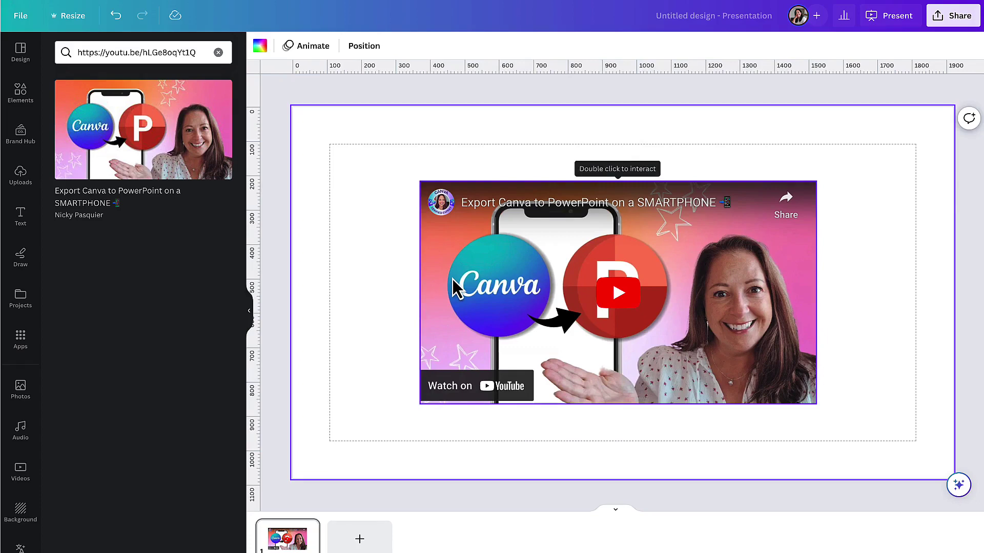
mouse_move(453, 279)
mouse_down()
mouse_move(516, 218)
mouse_move(444, 282)
mouse_move(422, 265)
mouse_move(461, 266)
mouse_up()
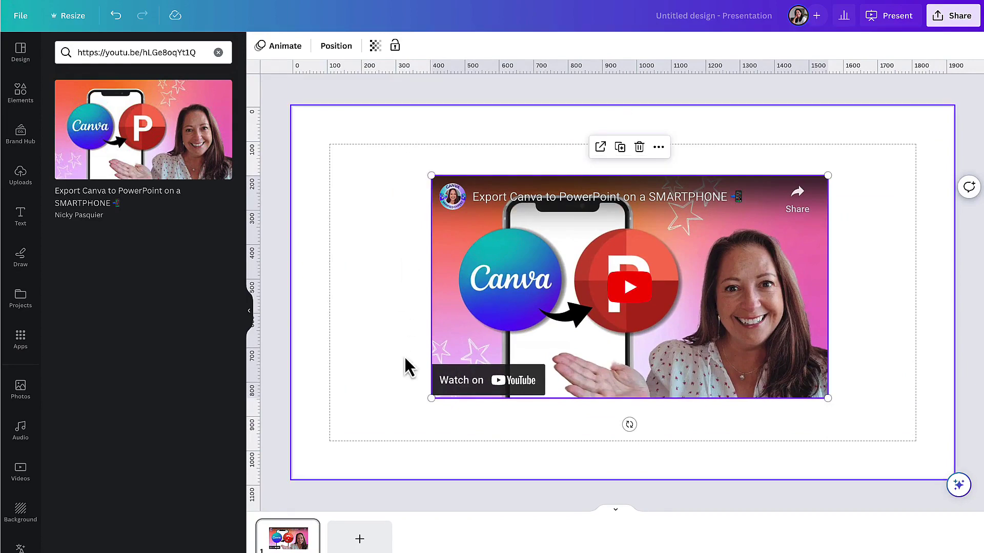
drag(432, 400, 292, 477)
drag(827, 176, 958, 103)
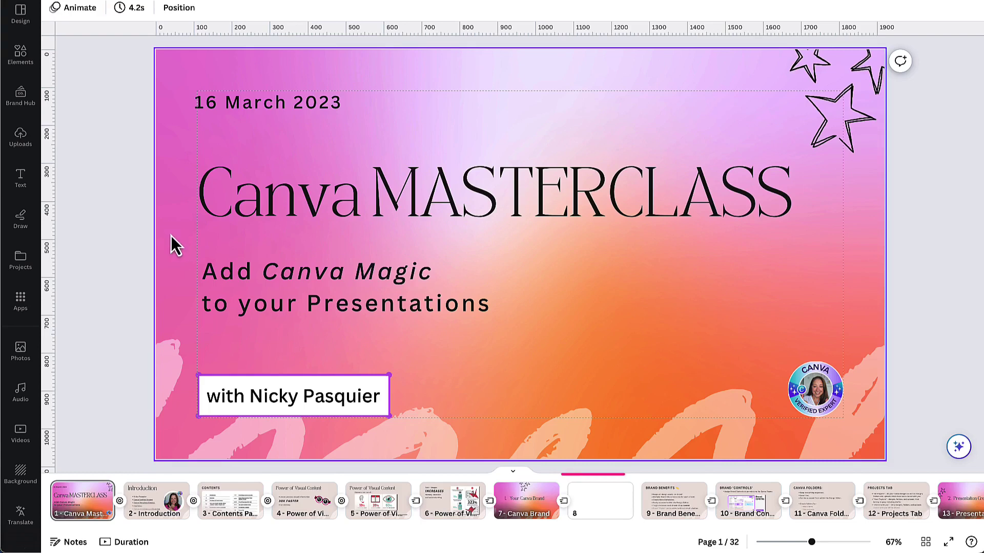
On blank page 8, find the YouTube app among the Popular apps in the Apps panel.
click(597, 511)
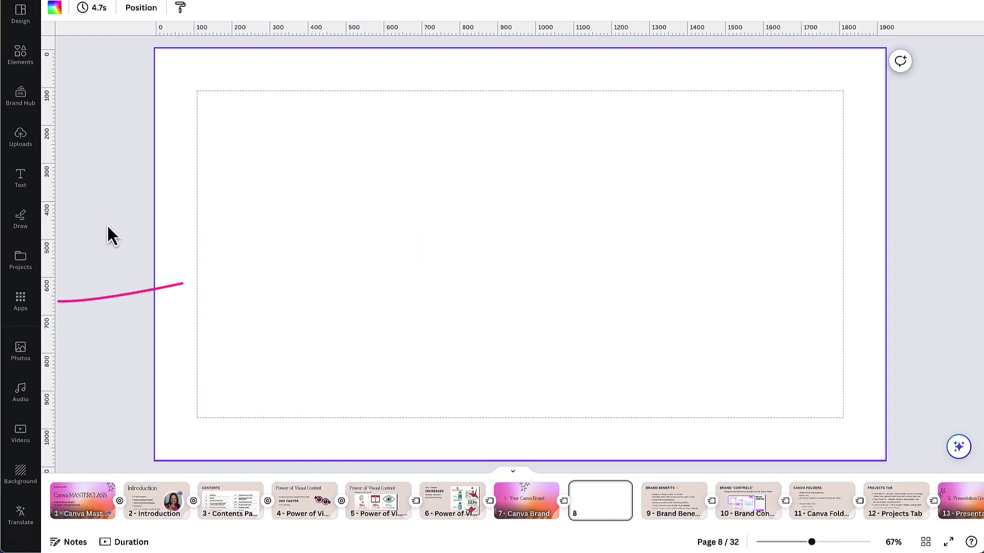
click(21, 302)
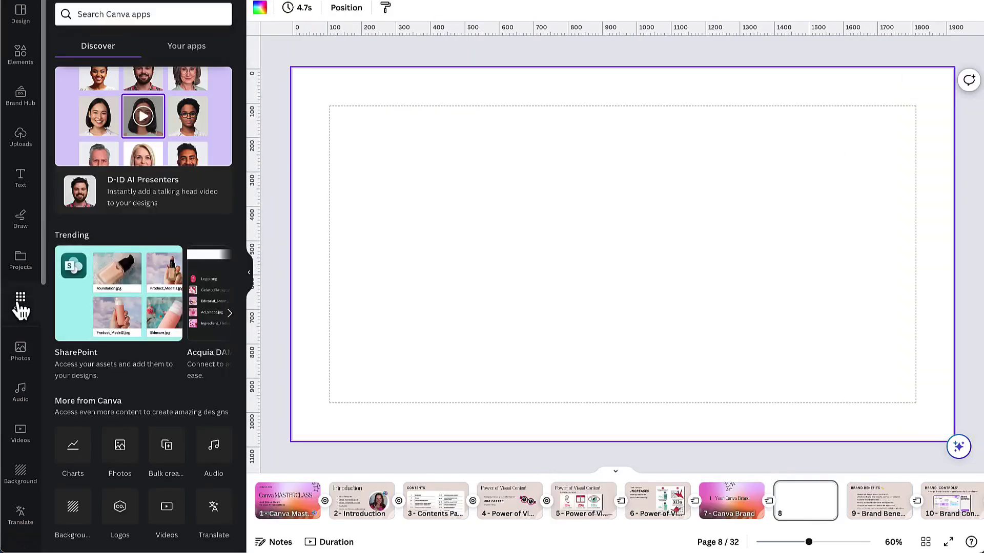
click(230, 313)
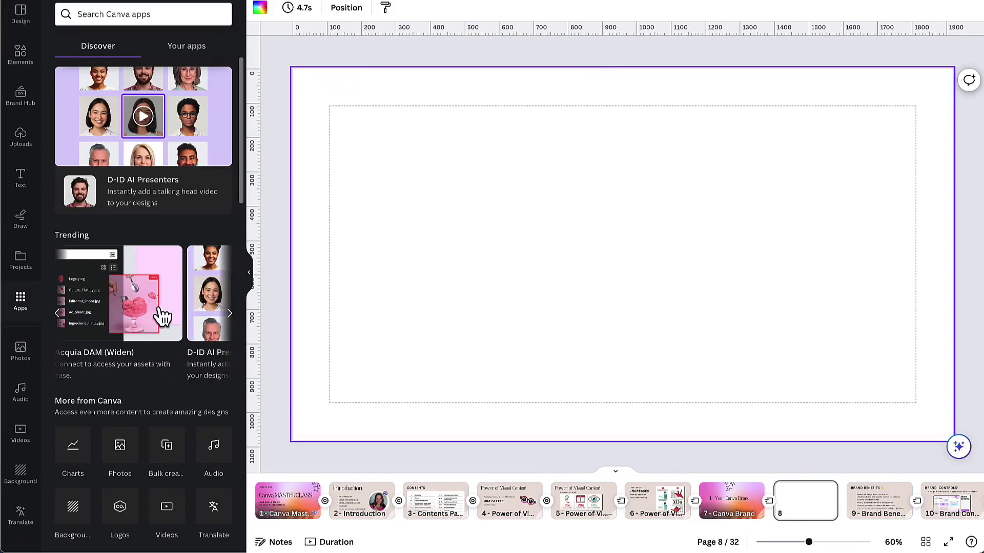
scroll(163, 316, down, 5)
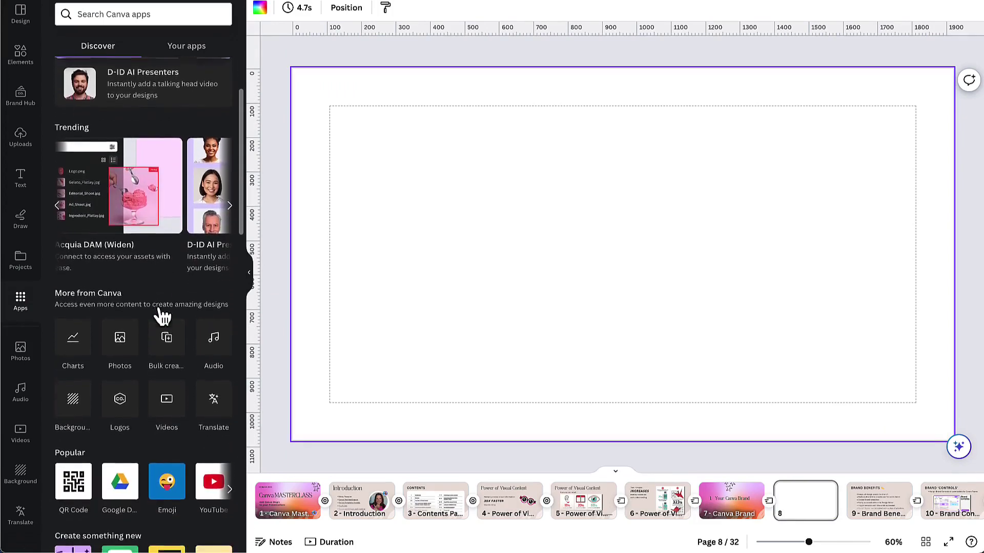
scroll(163, 316, down, 1)
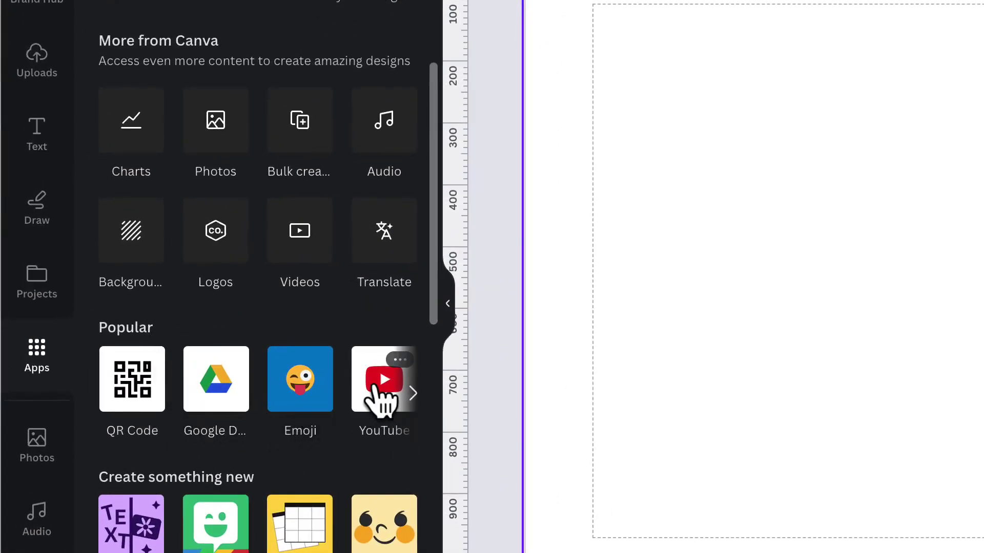
click(413, 392)
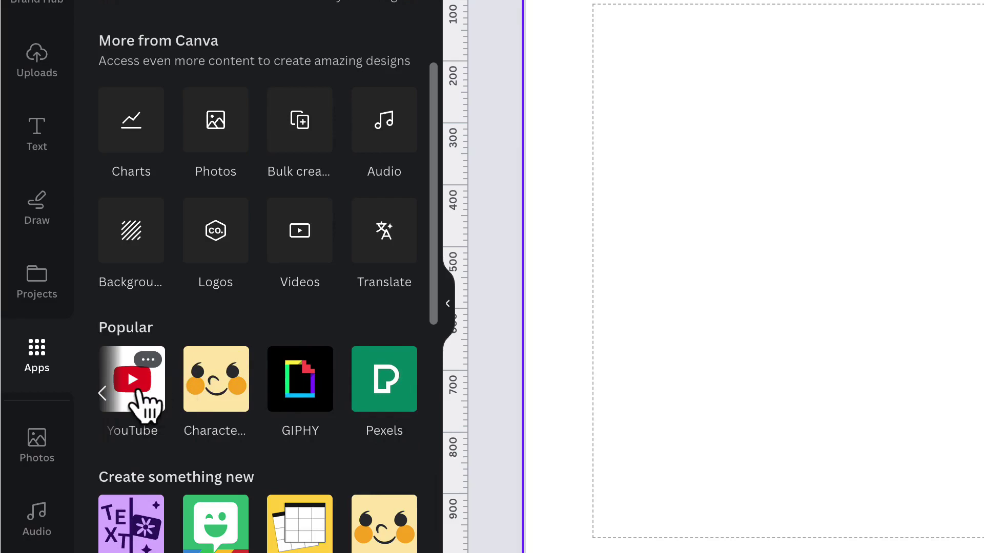
scroll(138, 389, up, 8)
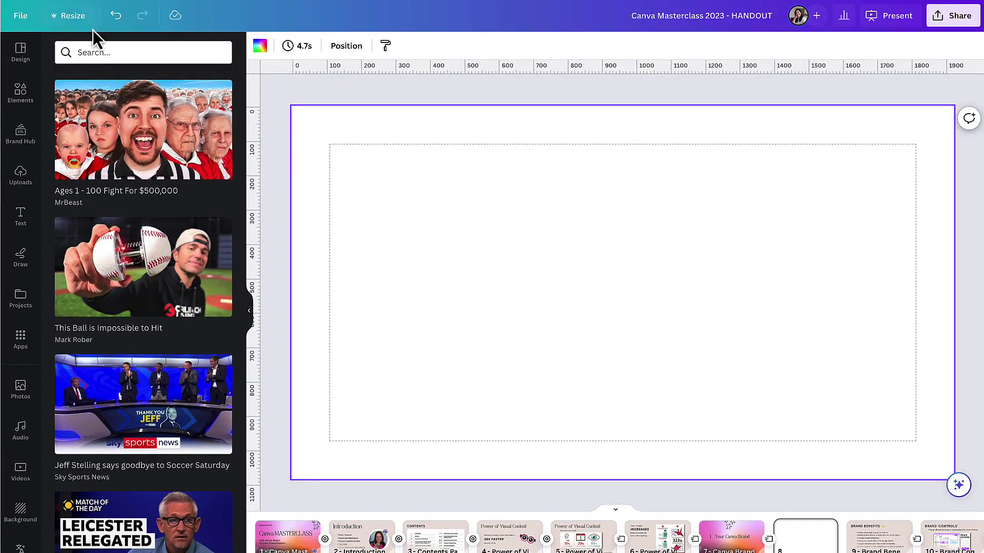
Search the YouTube app with the pasted video URL and test embedding it on page 8.
click(85, 52)
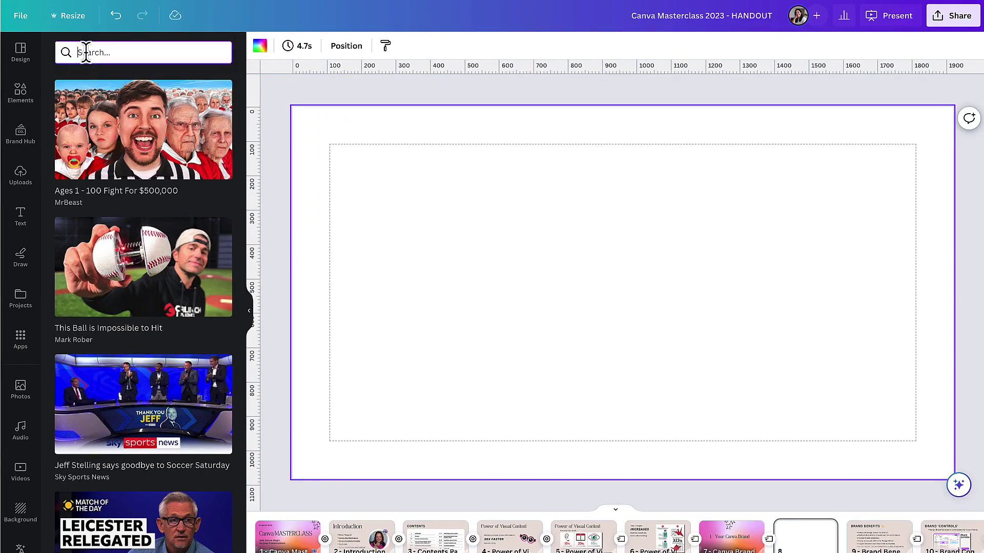
key(ctrl+v)
key(Return)
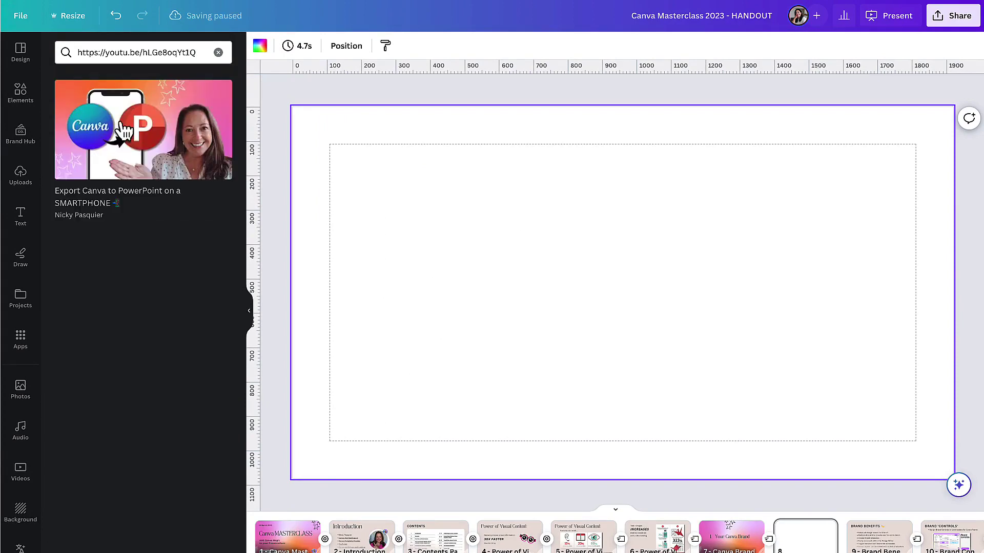
click(122, 128)
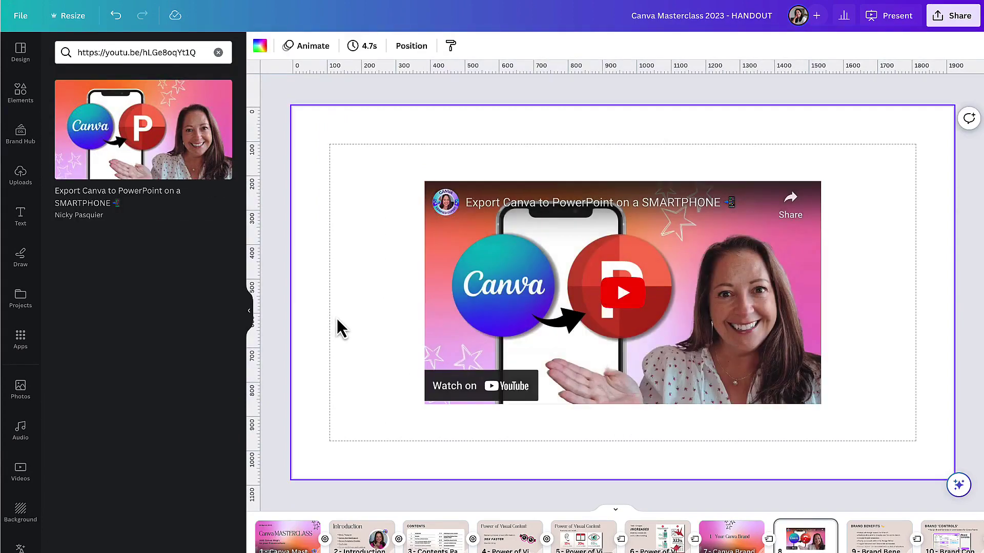
click(716, 541)
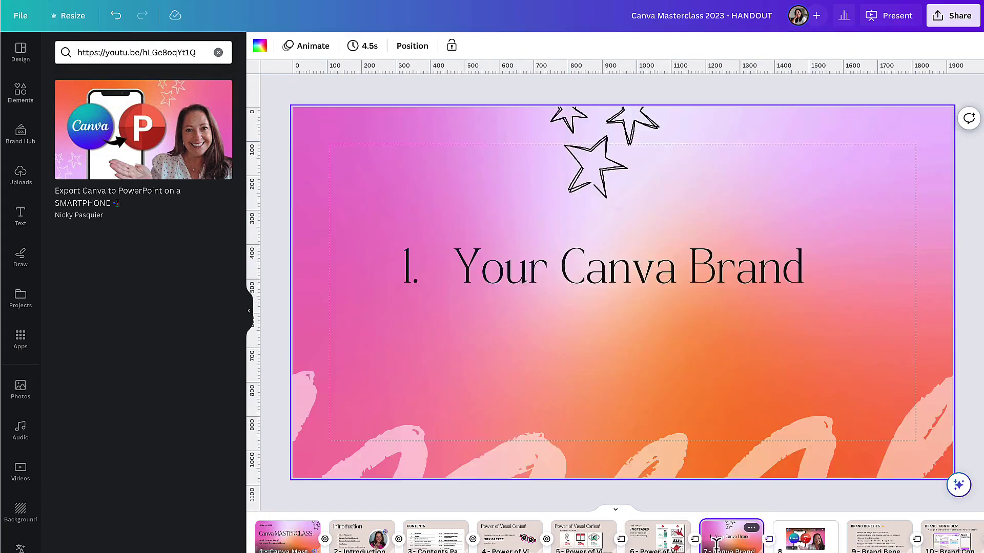
click(806, 538)
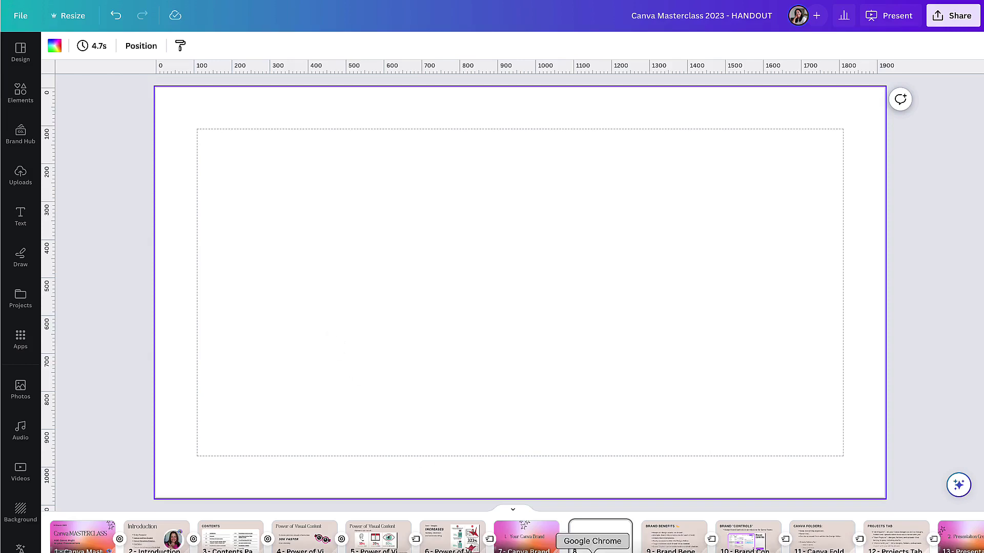
Copy the video link again from YouTube Studio and return to the Canva deck.
click(594, 544)
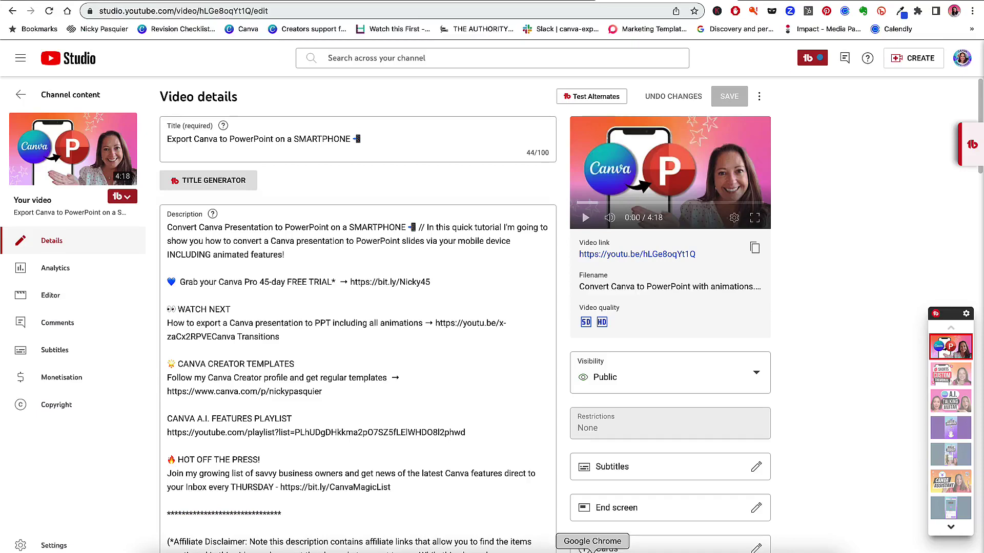
click(754, 250)
click(568, 544)
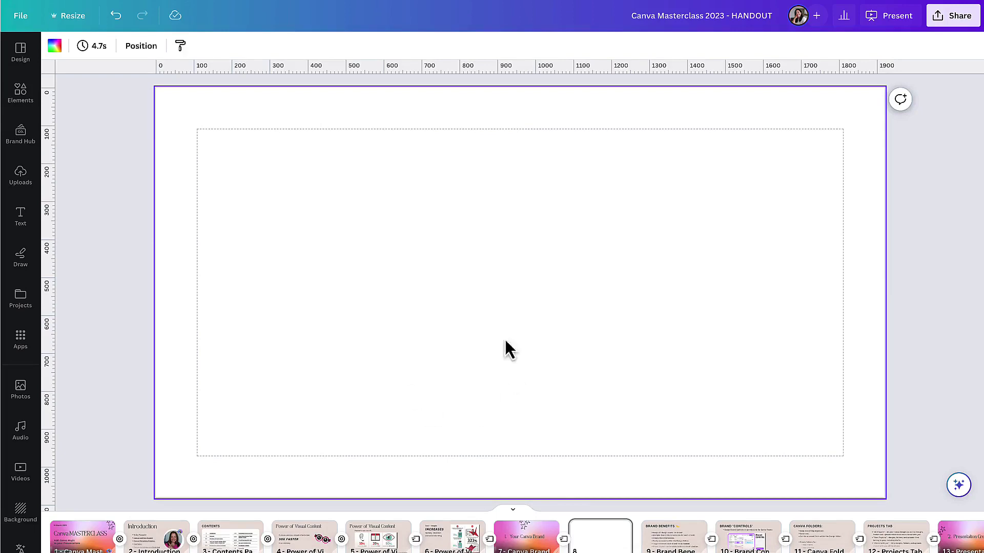
Paste the copied YouTube link onto blank page 8 as an embedded video.
click(589, 536)
click(515, 293)
key(super+v)
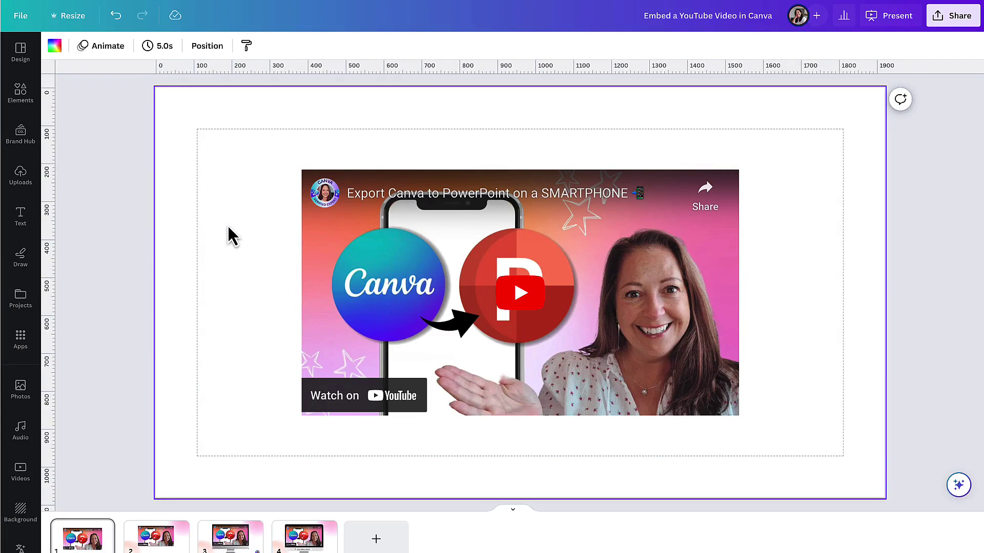
Set page 1's background to the Vanilla brand swatch, then go to page 2.
click(54, 47)
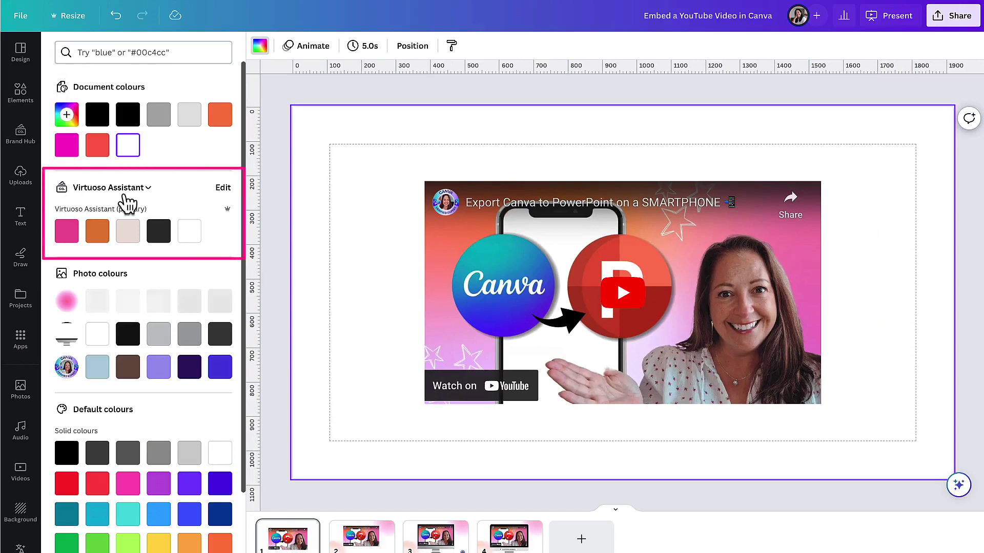
click(128, 241)
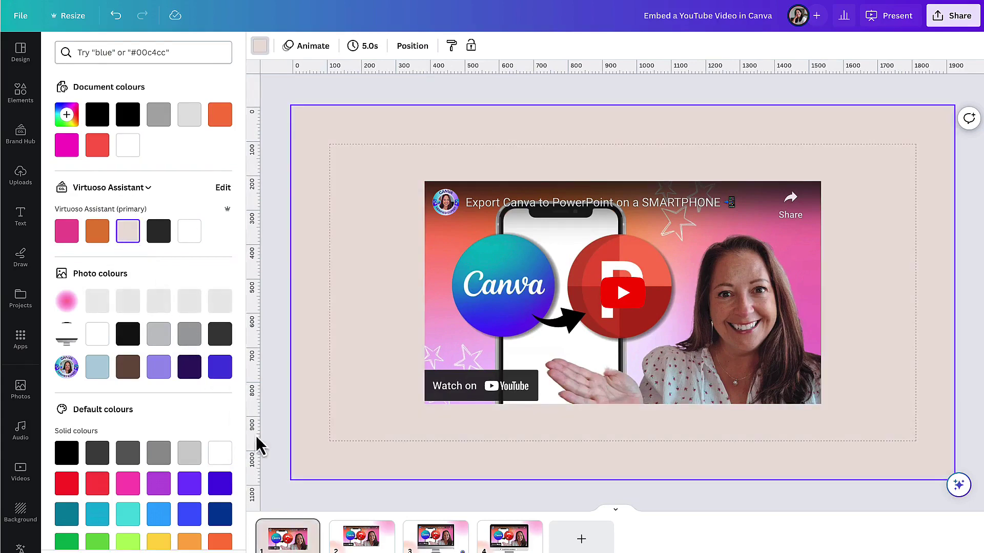
click(332, 543)
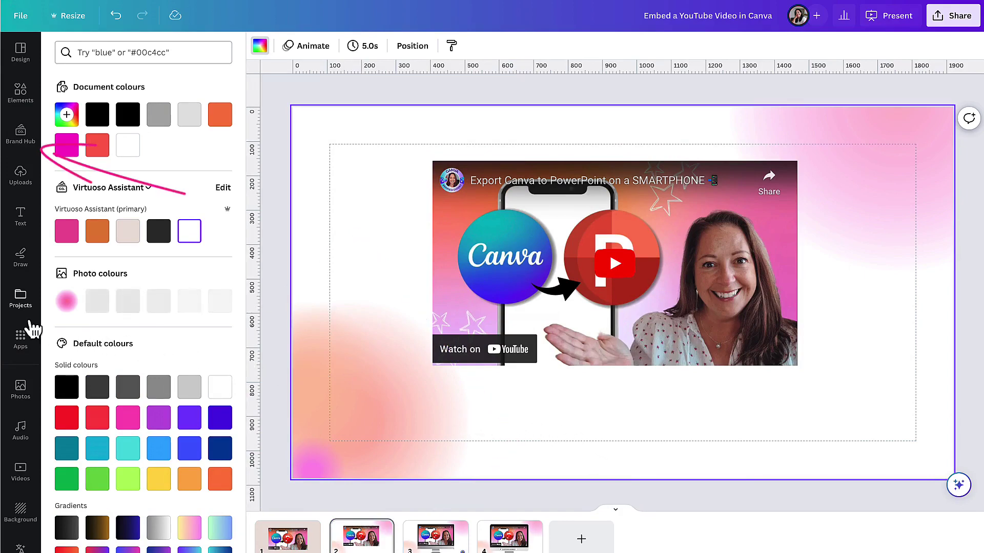
Add the Canva Verified Expert logo from Brand Hub, shrunk into page 2's bottom-right corner.
click(21, 134)
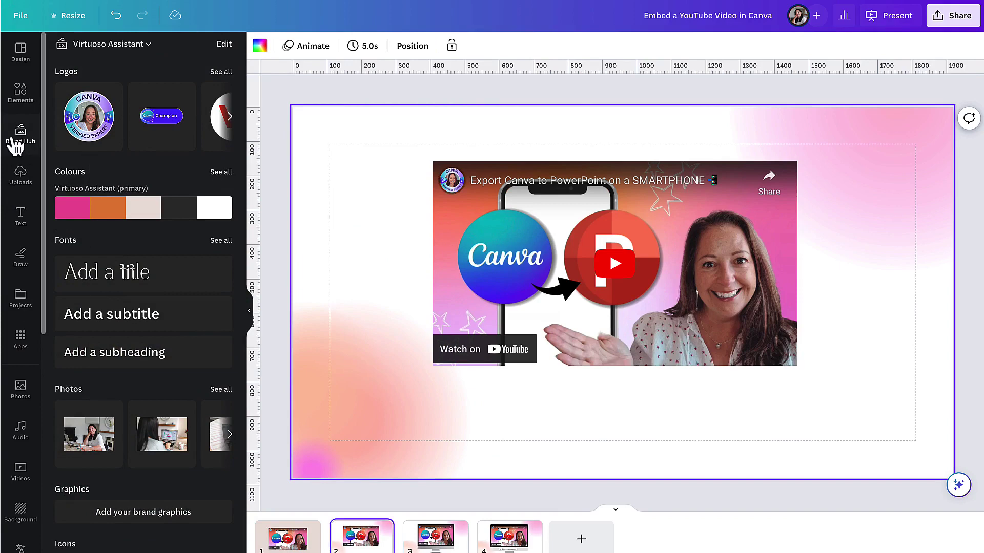
click(89, 128)
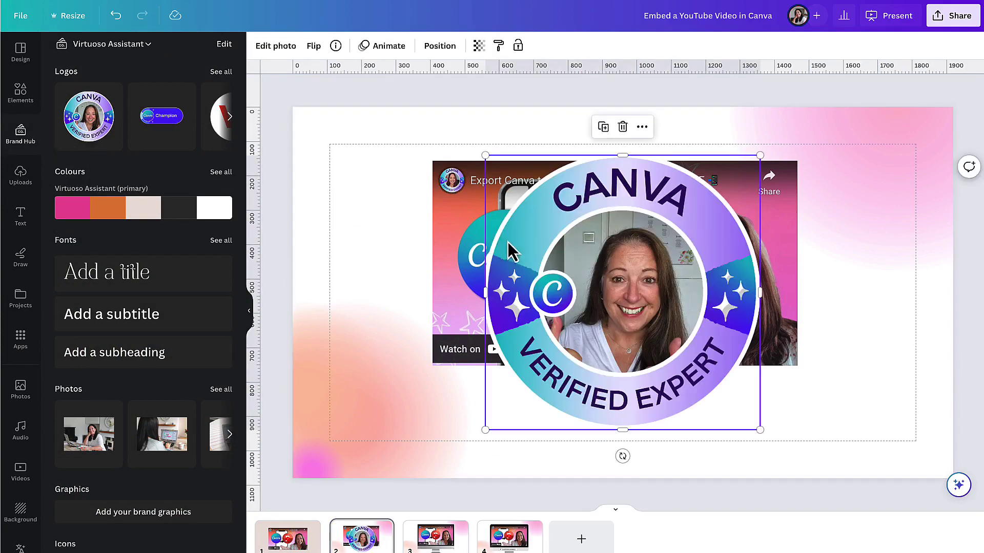
drag(484, 156, 899, 427)
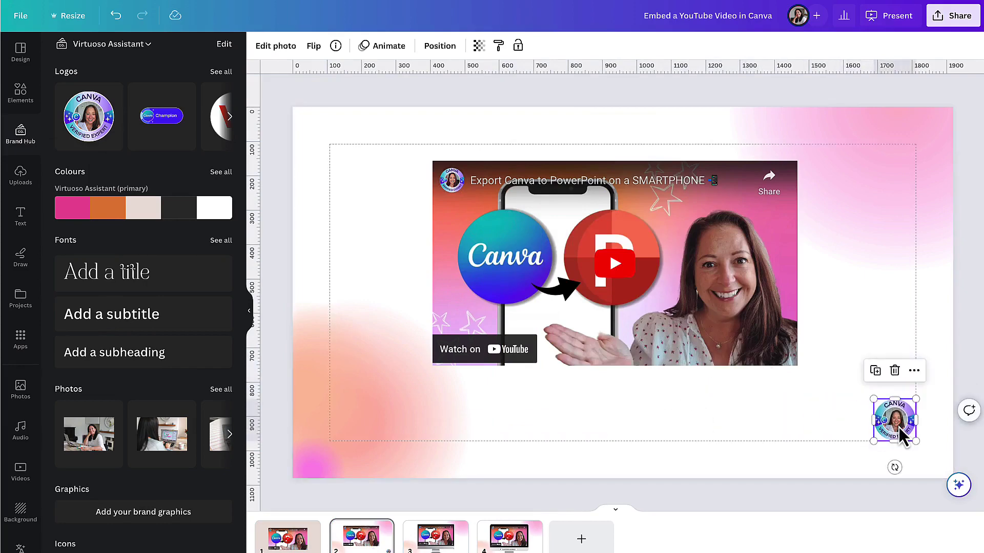
click(812, 433)
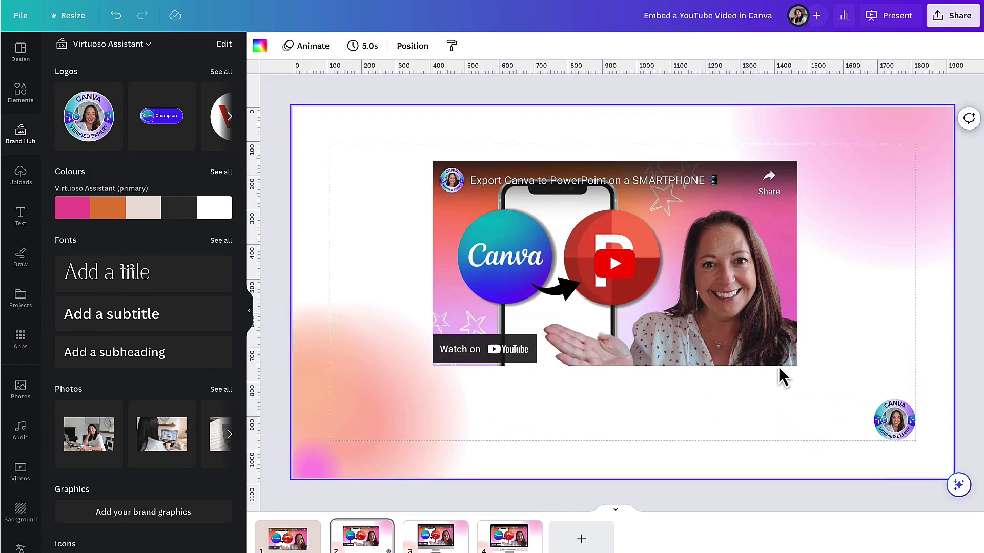
Frame the embedded video on page 3 with an iMac graphic from an 'imac' Elements search.
click(443, 546)
click(500, 389)
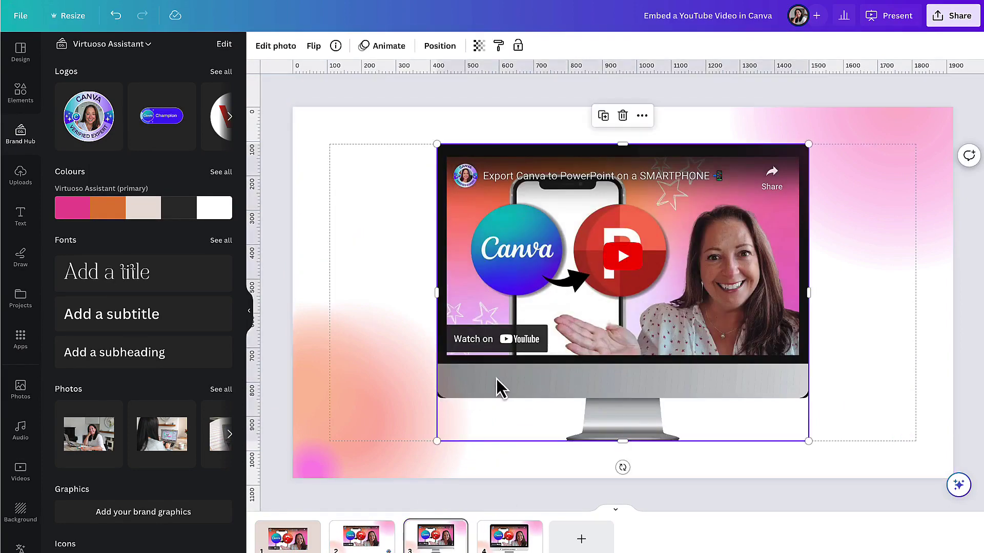
click(20, 93)
click(101, 53)
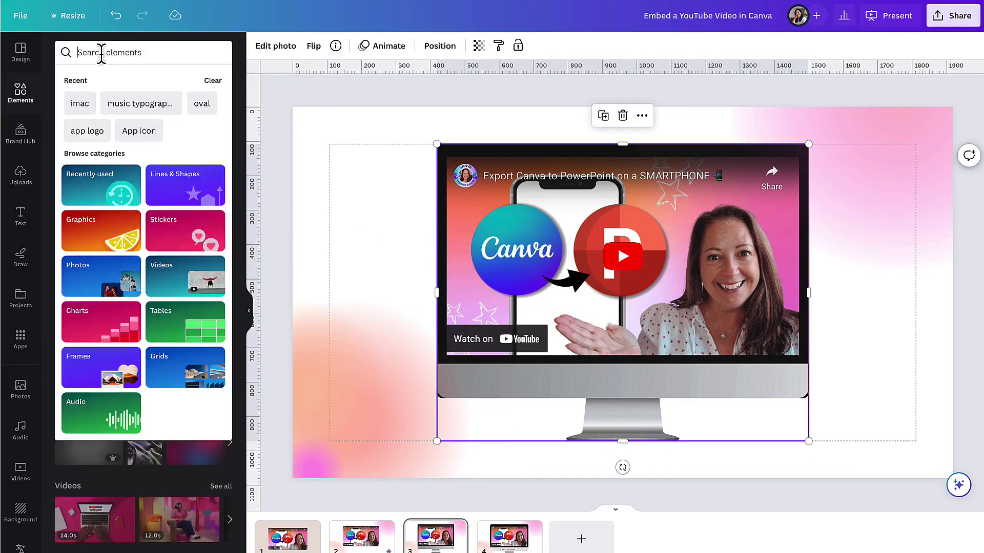
click(80, 107)
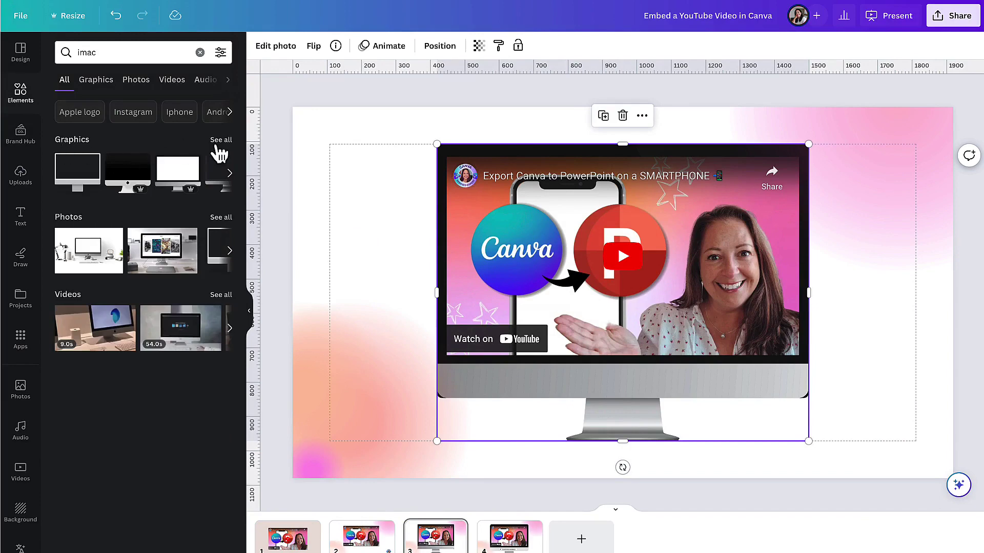
click(218, 143)
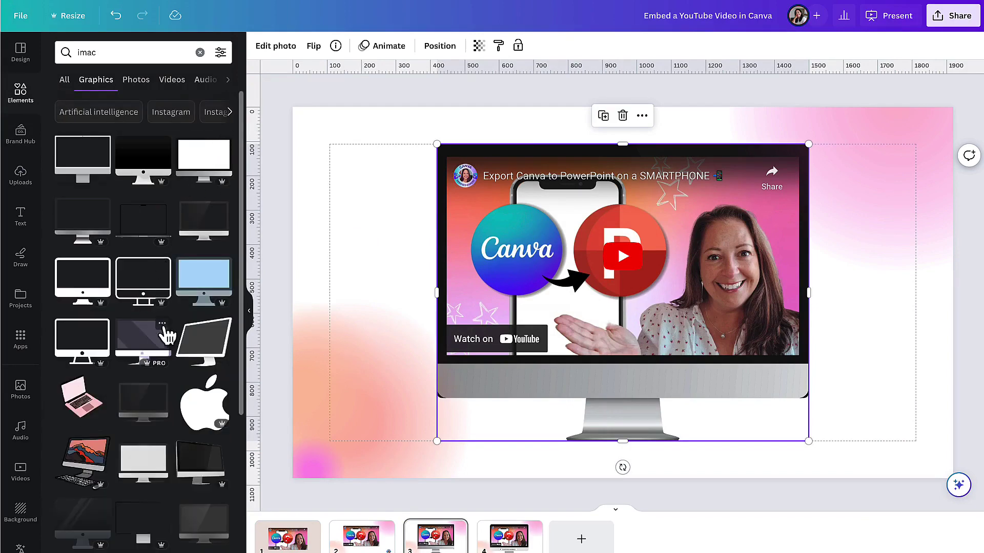
click(389, 176)
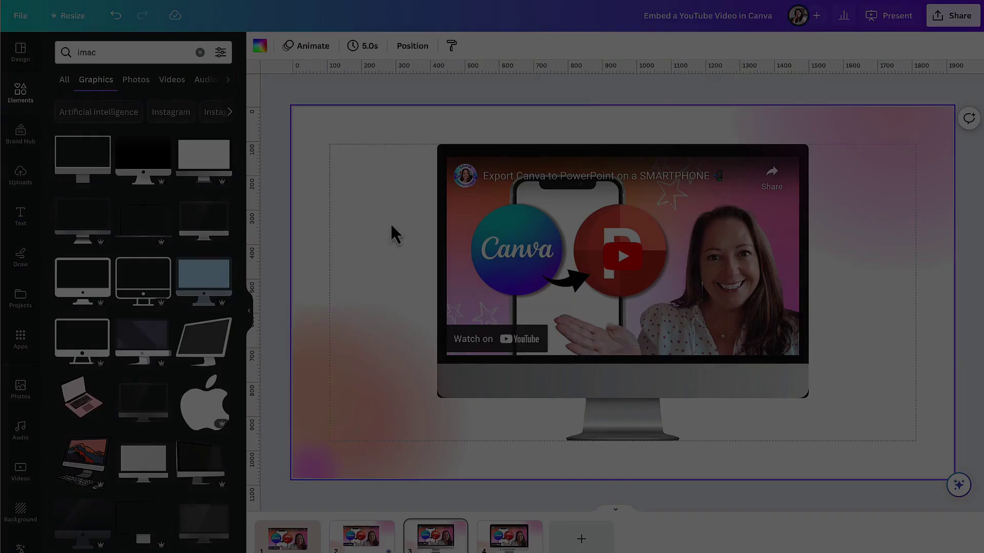
Play the embedded YouTube video on page 3 to test it, then pause it at 0:02.
click(248, 311)
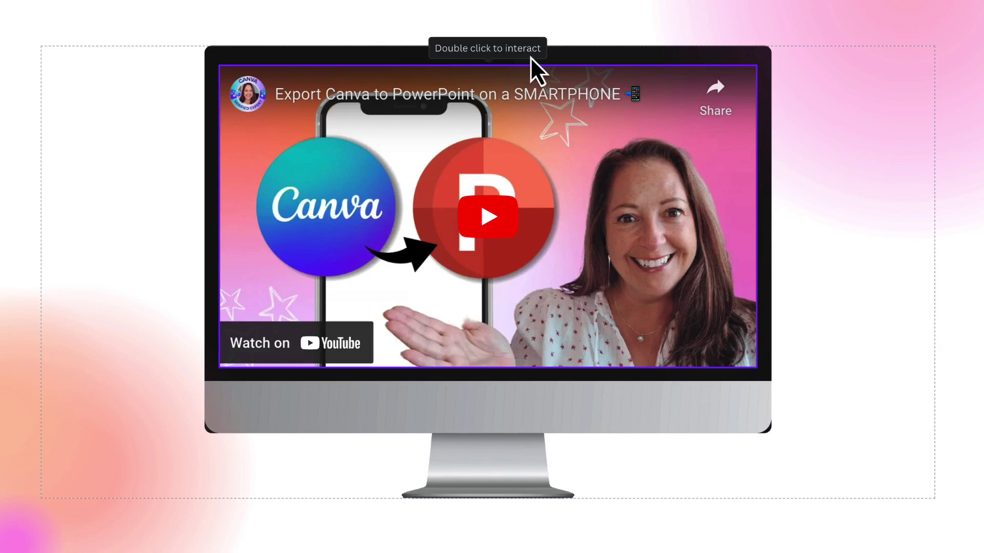
click(495, 150)
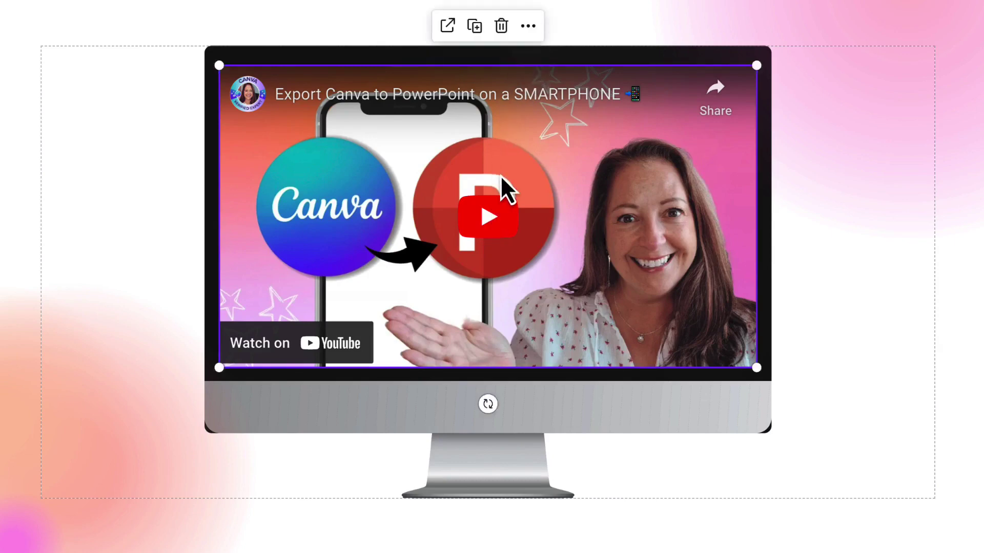
click(482, 221)
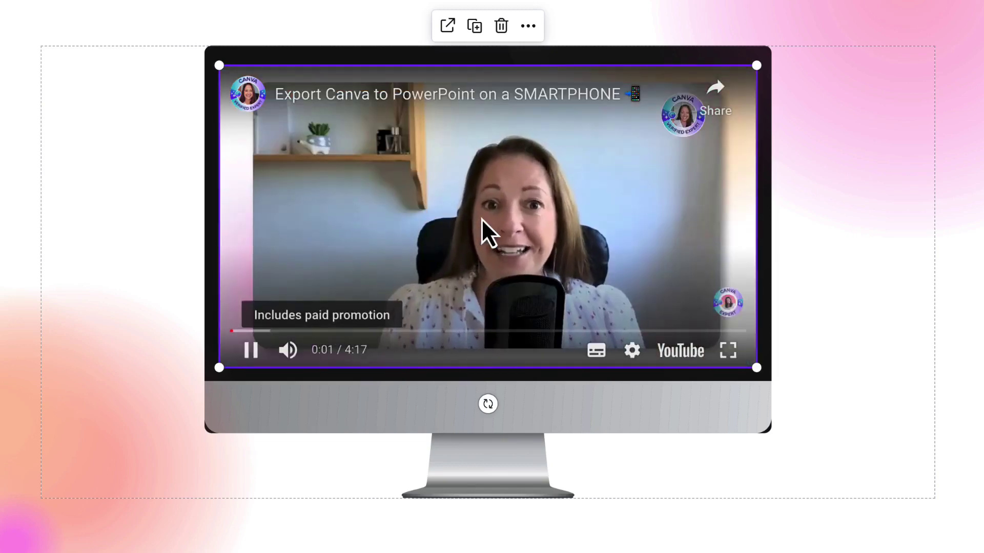
click(251, 355)
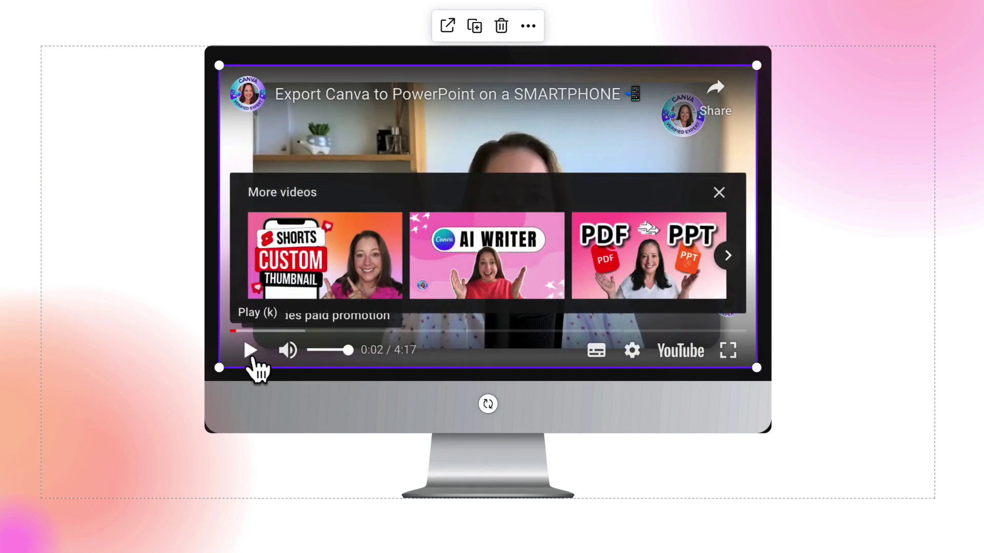
click(811, 251)
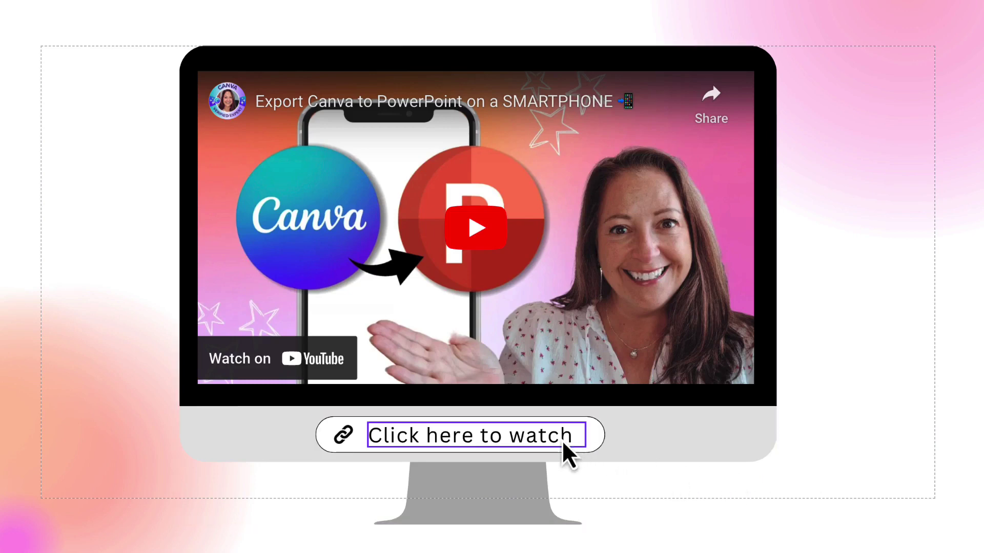
Link the whole 'Click here to watch' text to the pasted youtu.be video address.
click(476, 438)
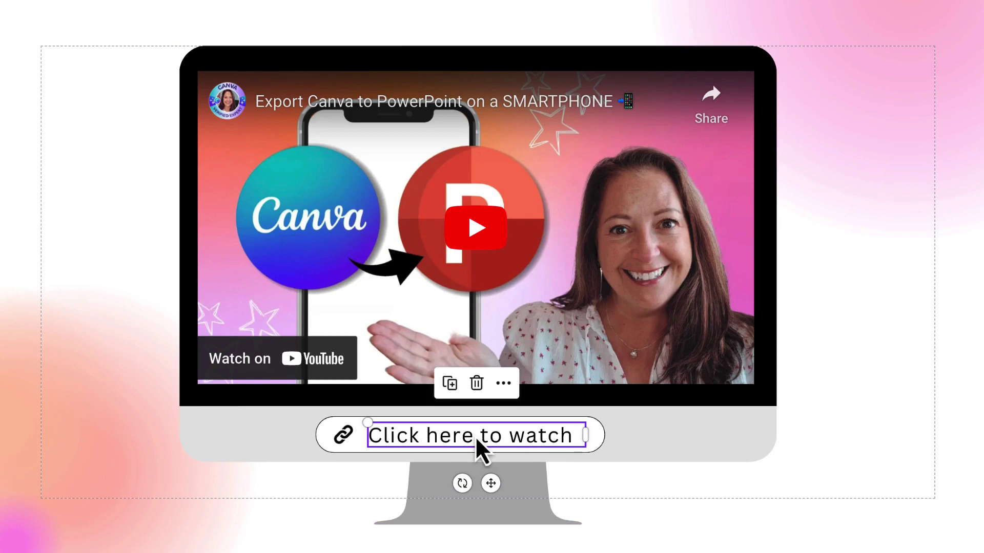
click(572, 436)
drag(572, 436, 371, 436)
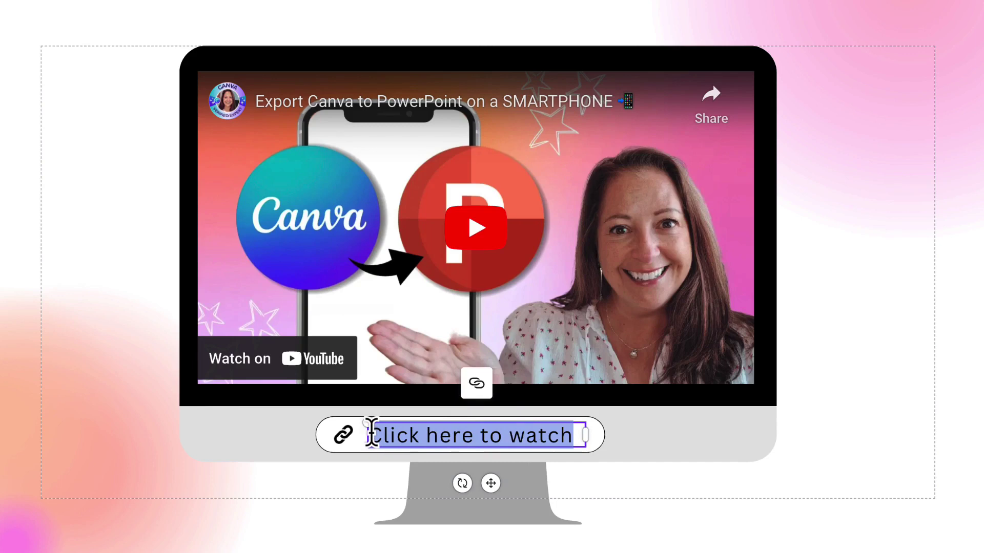
click(476, 389)
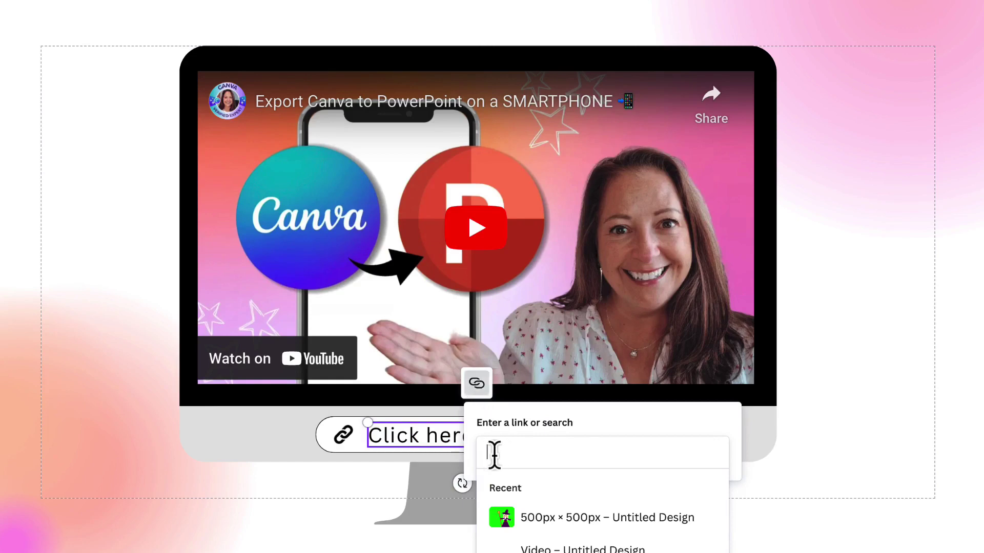
text(https://youtu.be/hYGe8oqYt1Q)
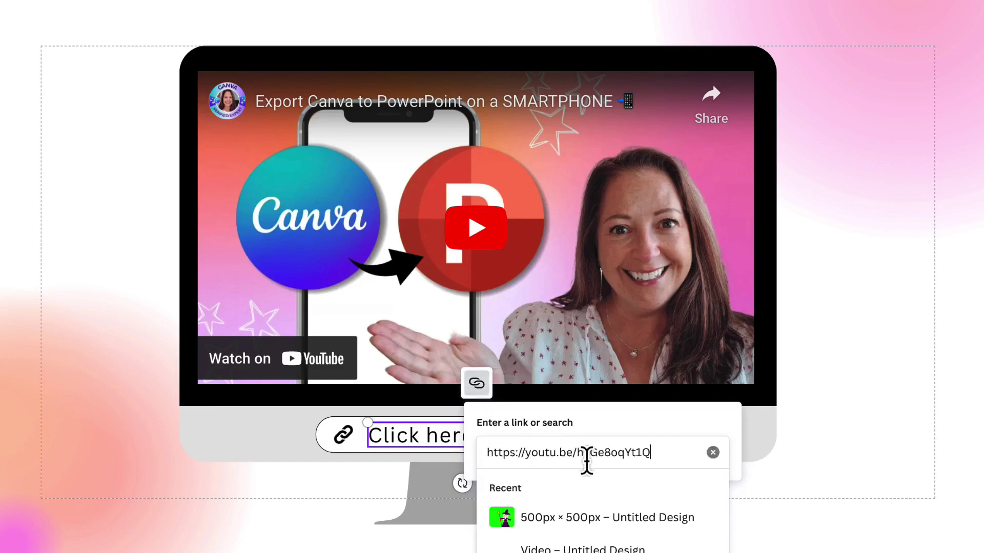
key(Return)
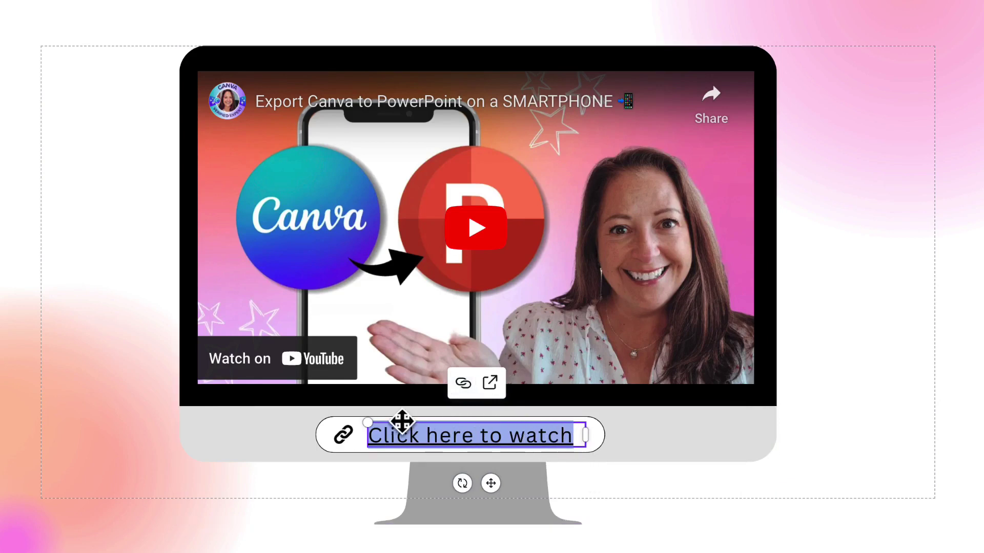
click(809, 457)
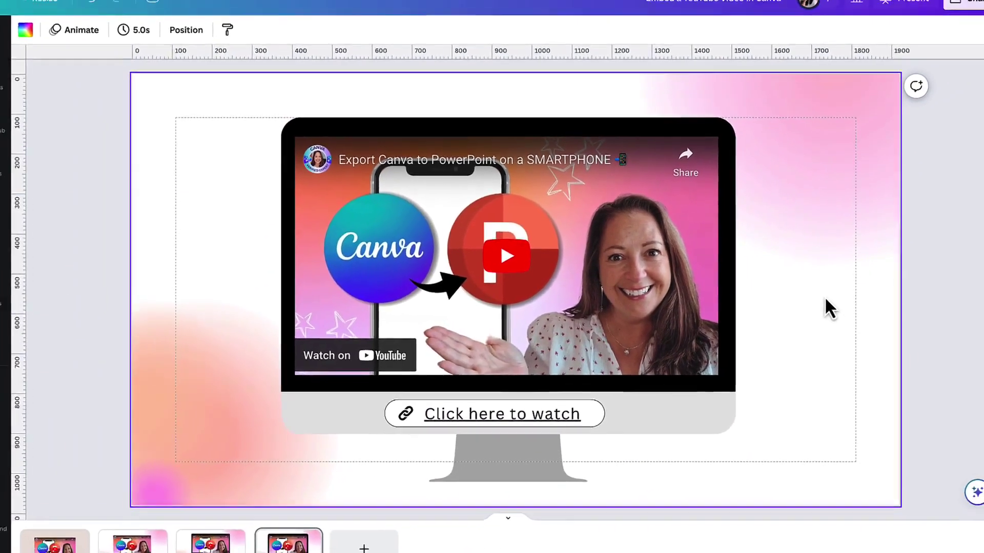
Download all 4 pages of the design as a PDF Standard file.
click(939, 25)
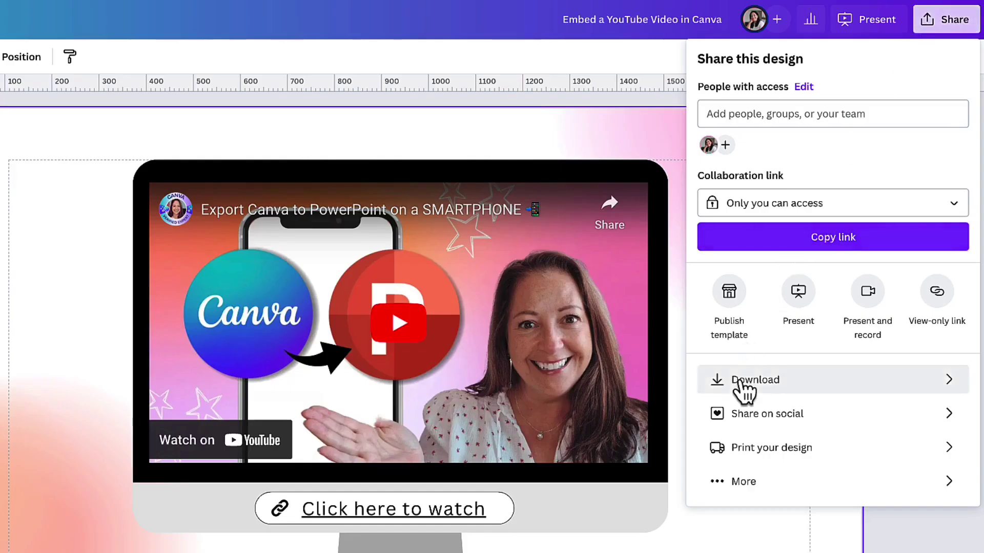
click(765, 306)
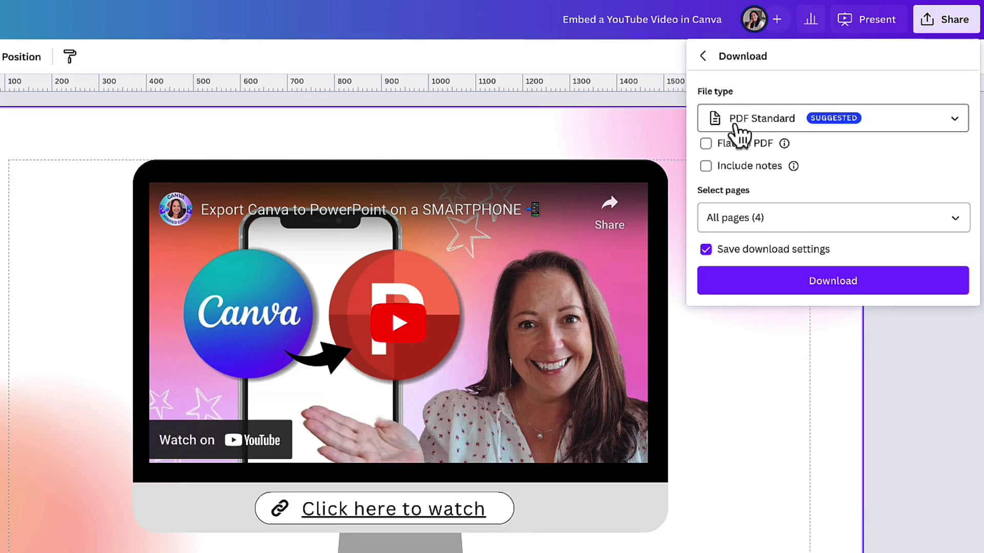
click(750, 220)
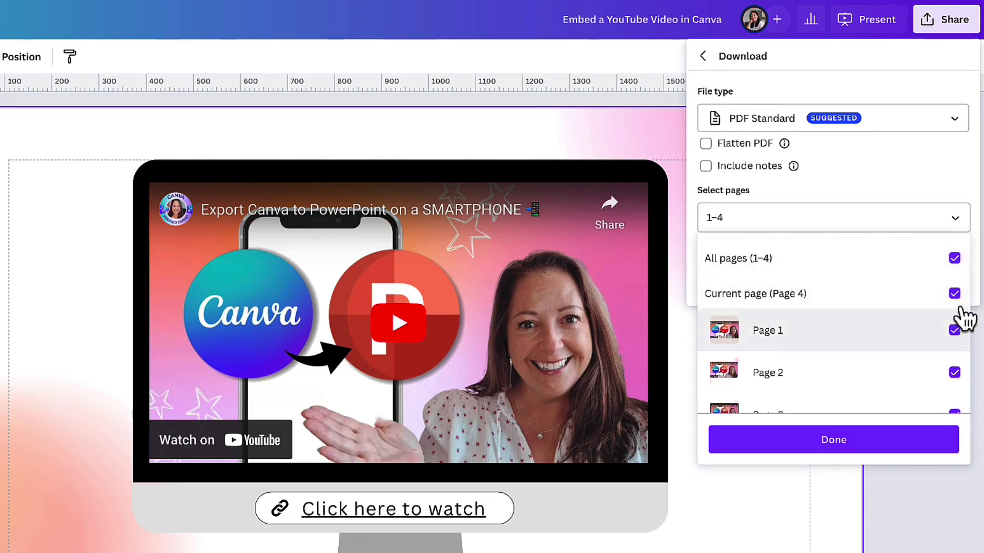
click(955, 218)
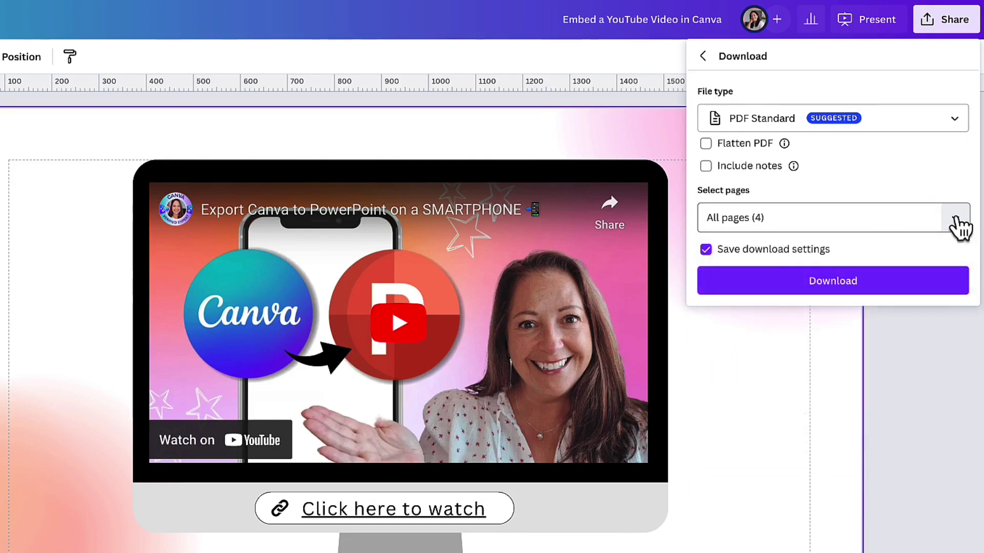
click(819, 285)
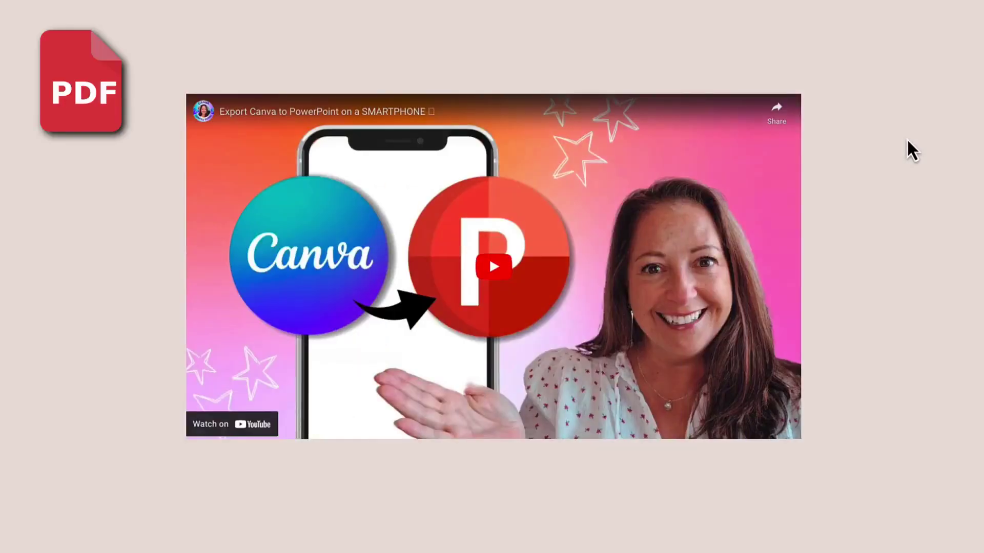
On the PDF's iMac page, open the 'Click here to watch' link in Google Chrome.
scroll(906, 138, down, 5)
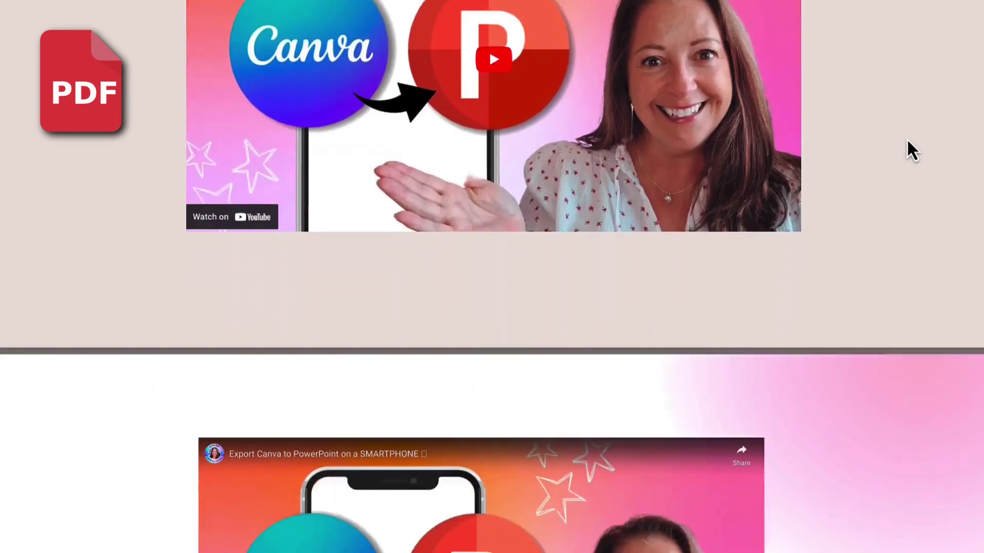
scroll(906, 137, down, 15)
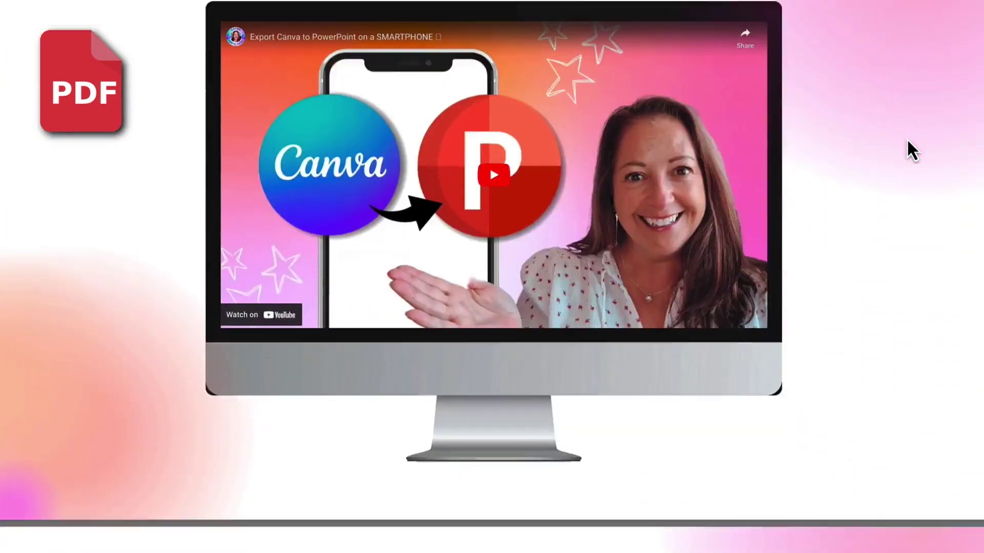
scroll(906, 137, down, 2)
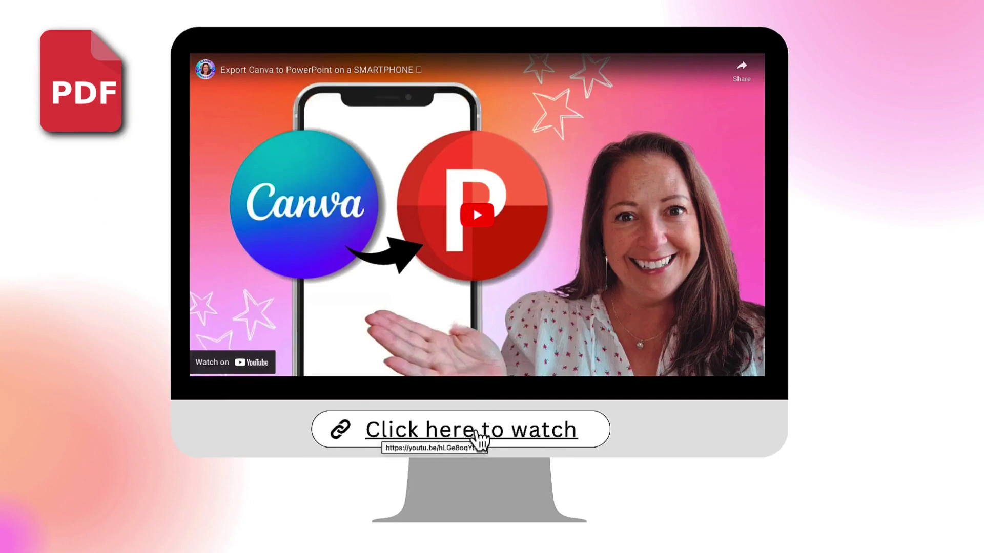
click(479, 433)
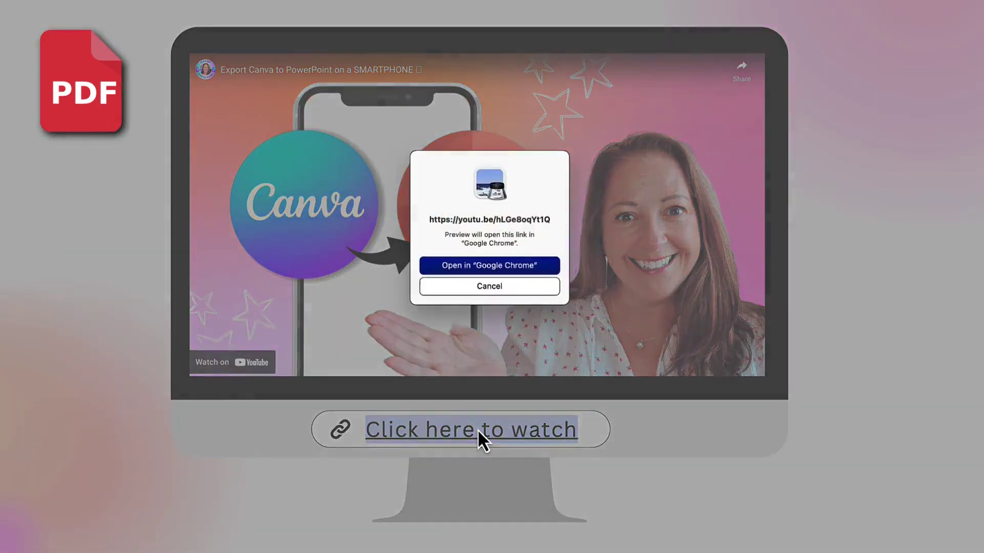
click(488, 264)
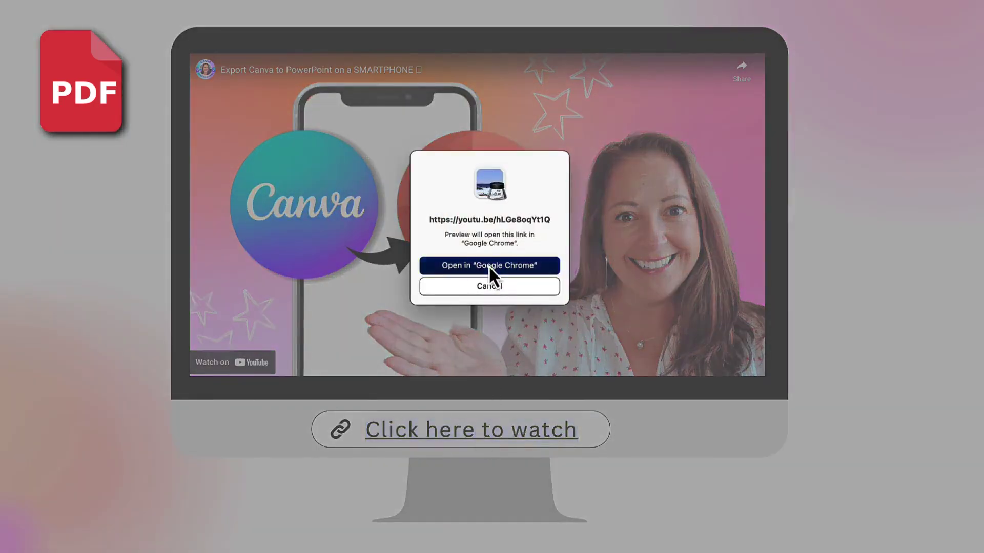